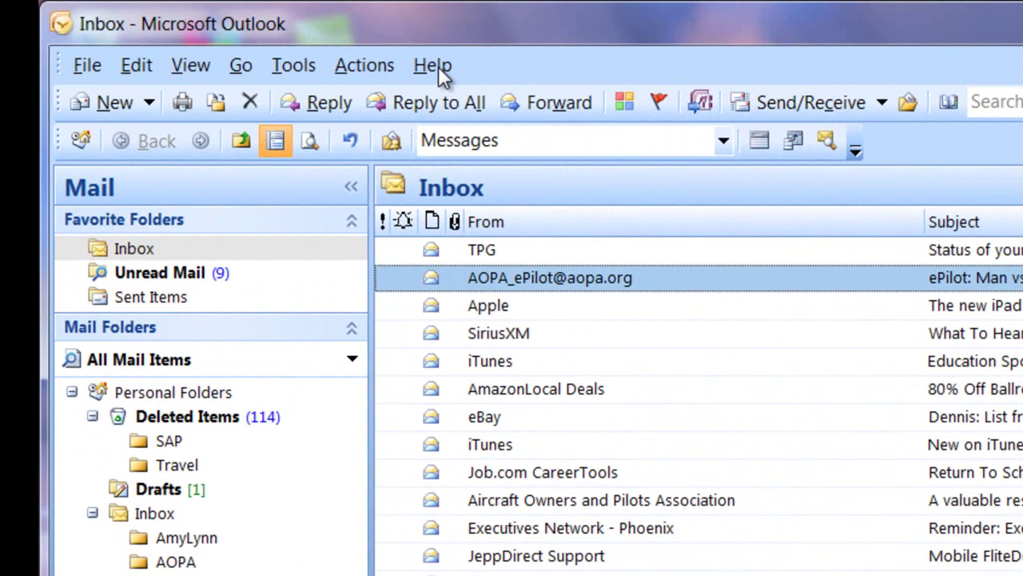
Check the installed Outlook version in the program's product information, and close that information.
left_click(438, 66)
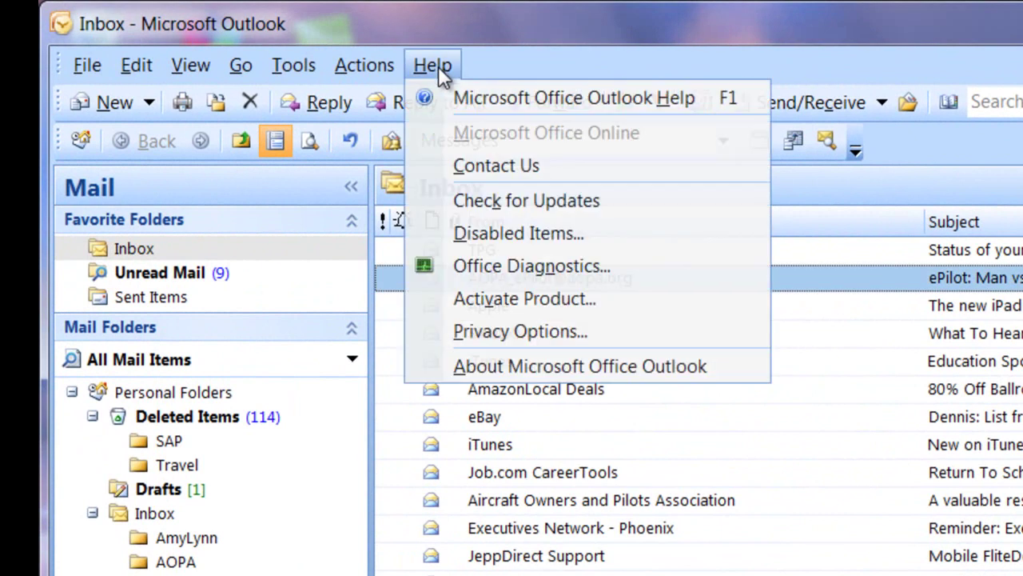
left_click(533, 366)
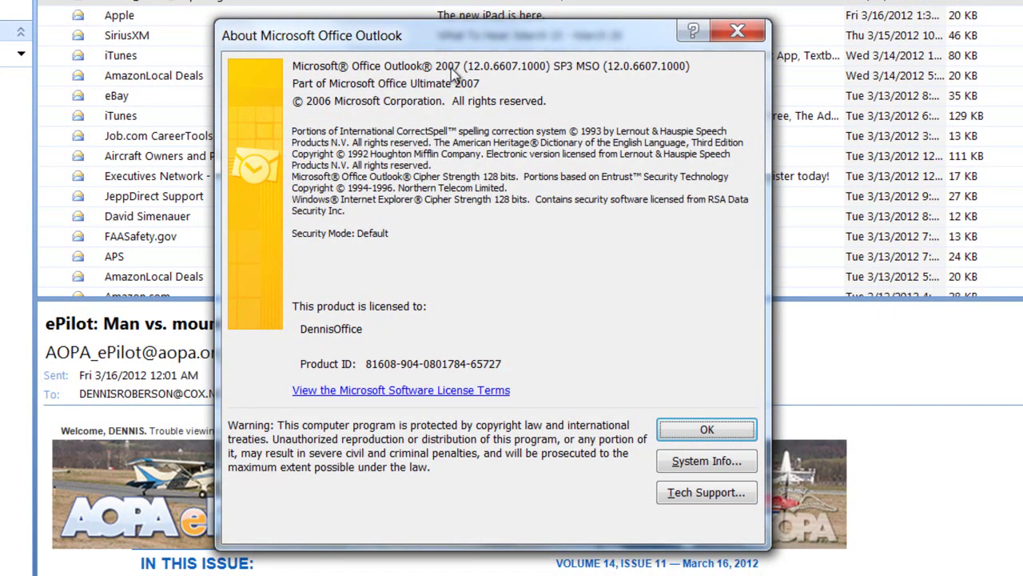
left_click(701, 438)
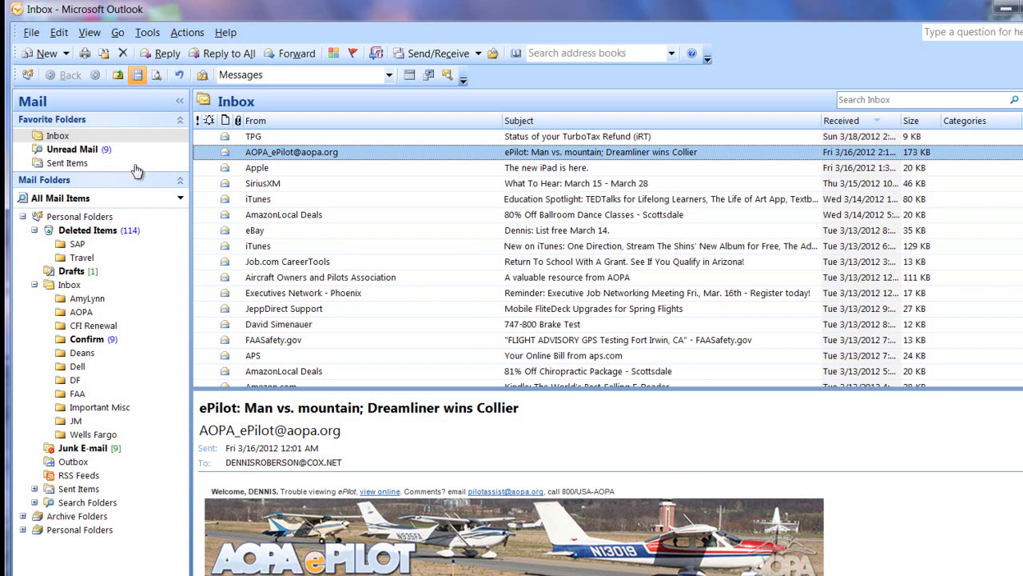
Open the unsent Weekly Sales Performance message from the Drafts folder and reposition its window.
left_click(74, 273)
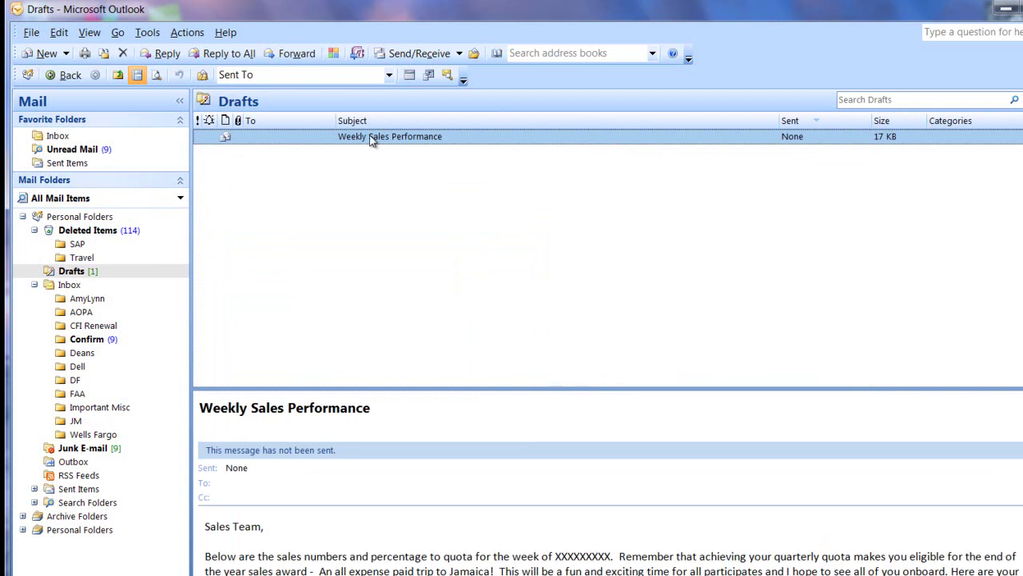
double_click(371, 135)
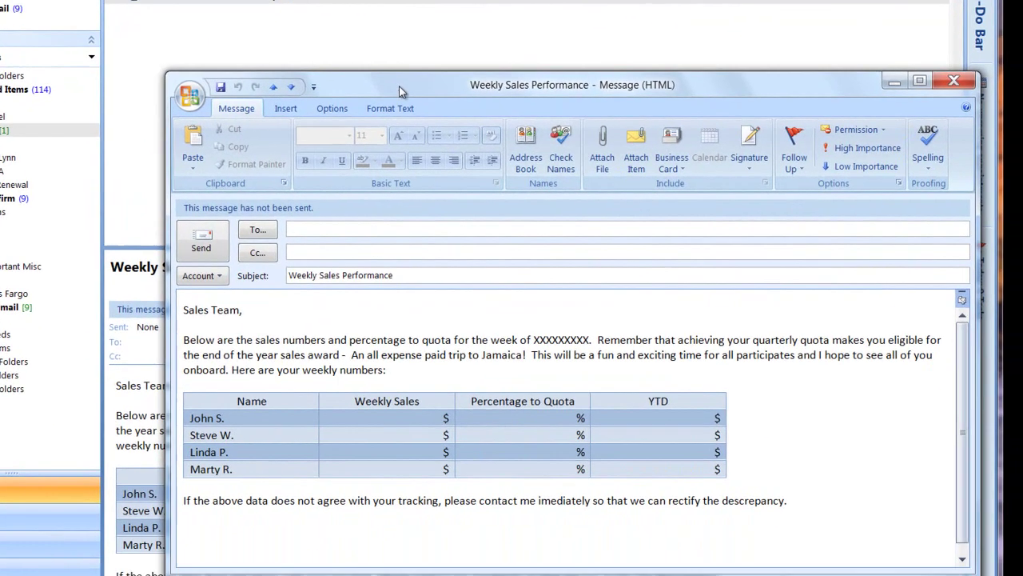
left_click_drag(488, 228, 412, 168)
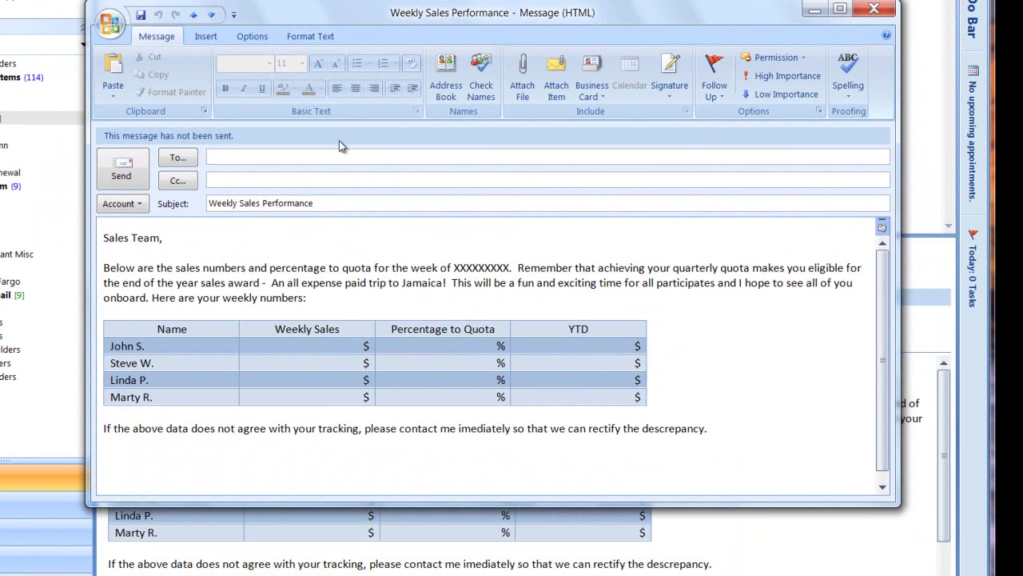
Save the message as an Outlook Template named Weekly Sales Performance, replacing the existing file, and close the message.
left_click(112, 29)
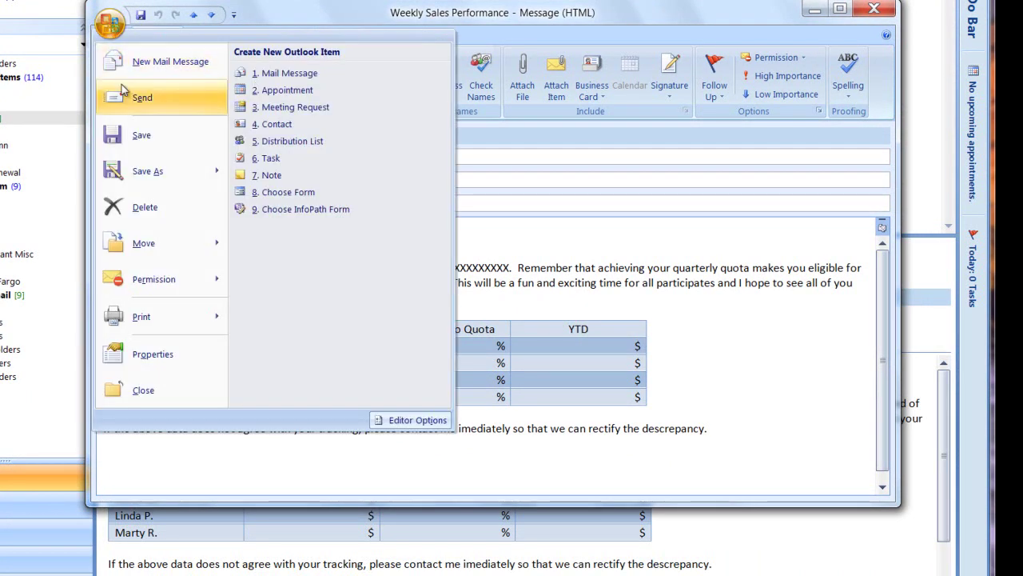
left_click(150, 173)
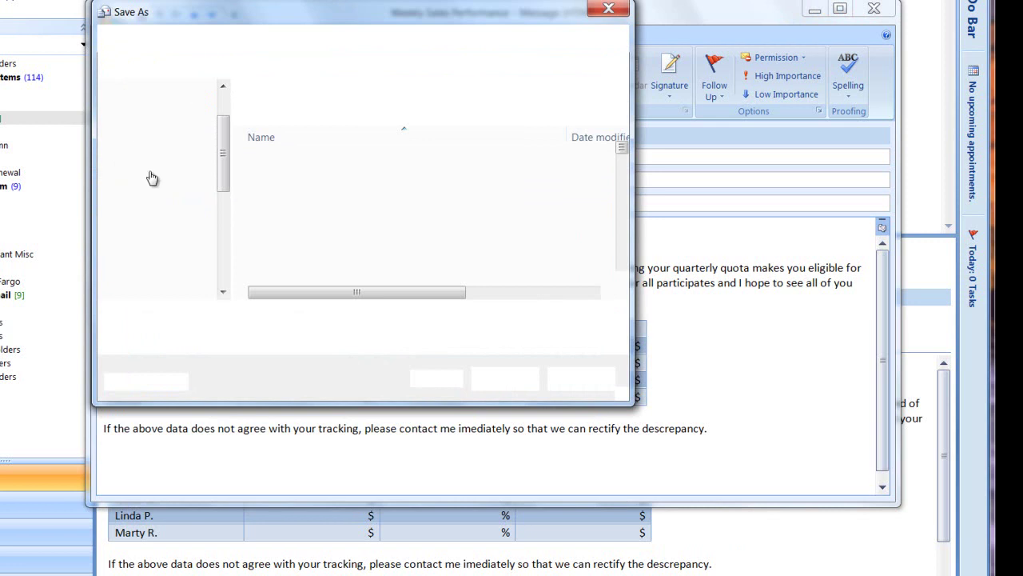
scroll(150, 169, "down", 3)
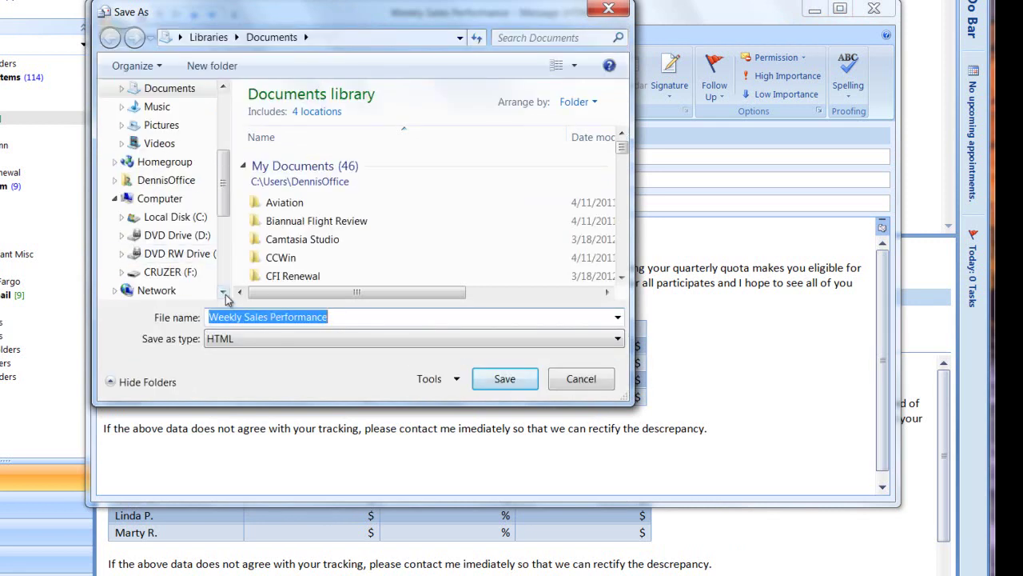
scroll(226, 297, "up", 3)
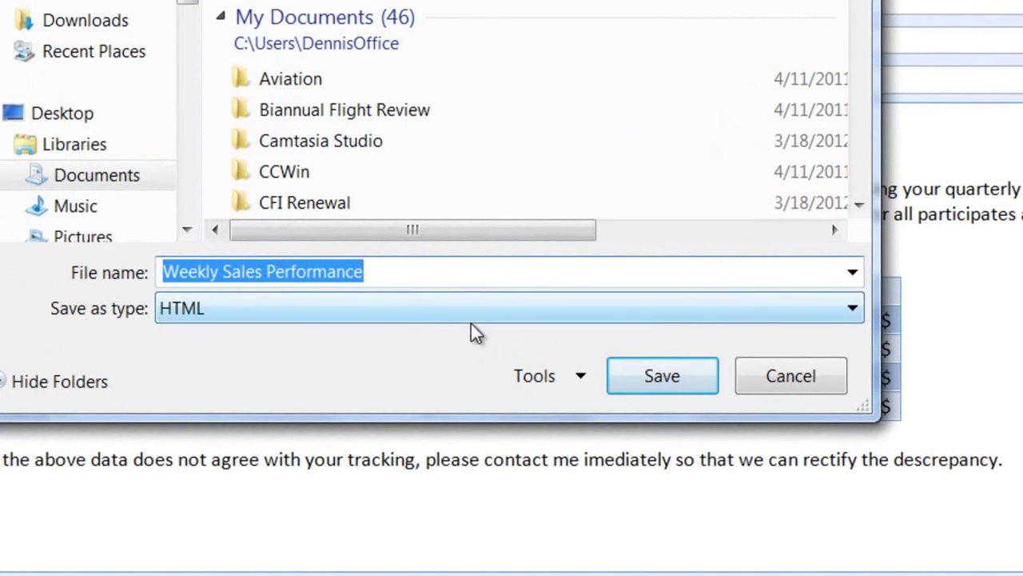
left_click(854, 312)
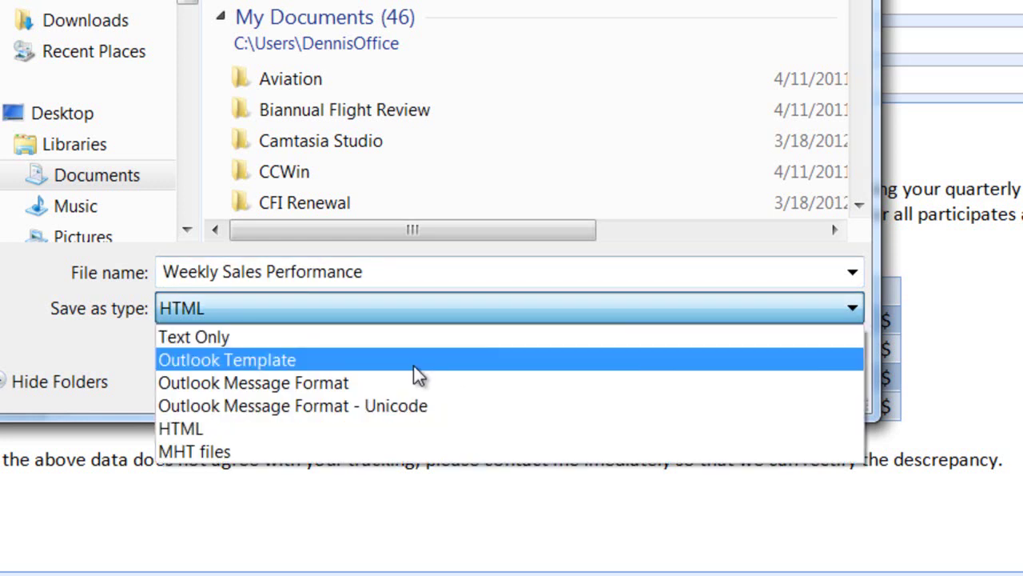
left_click(296, 361)
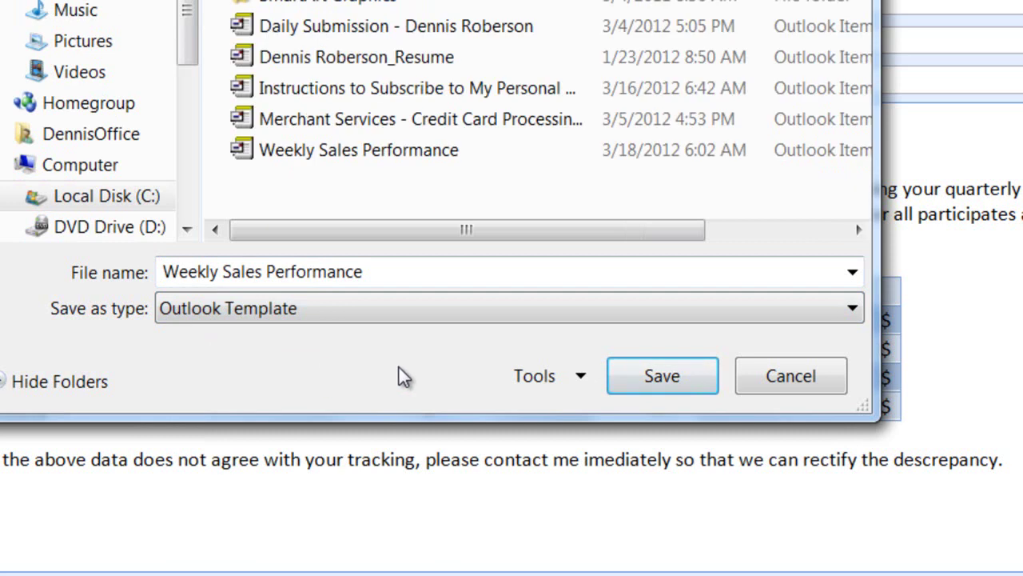
left_click(657, 377)
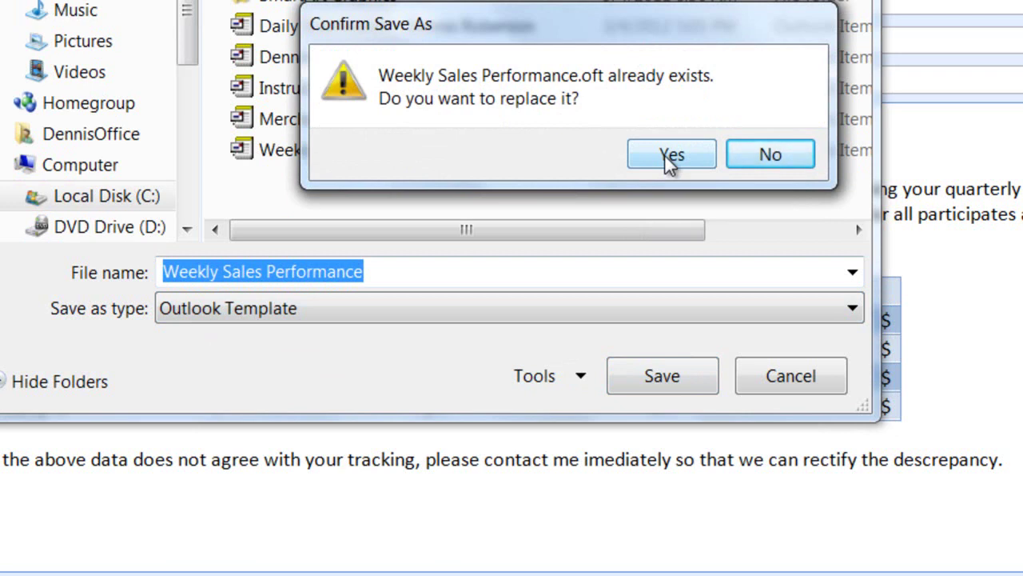
left_click(670, 159)
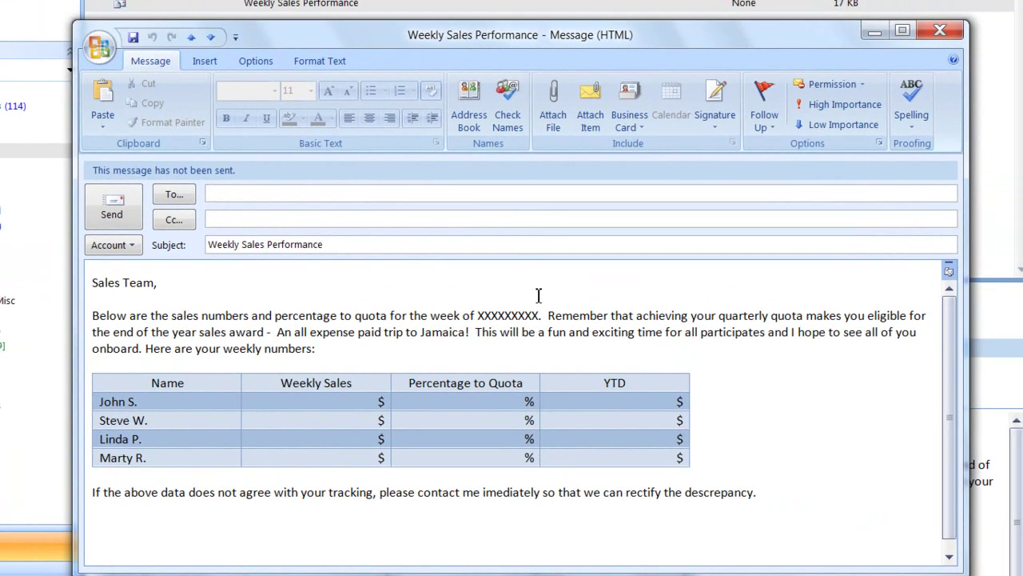
left_click(939, 32)
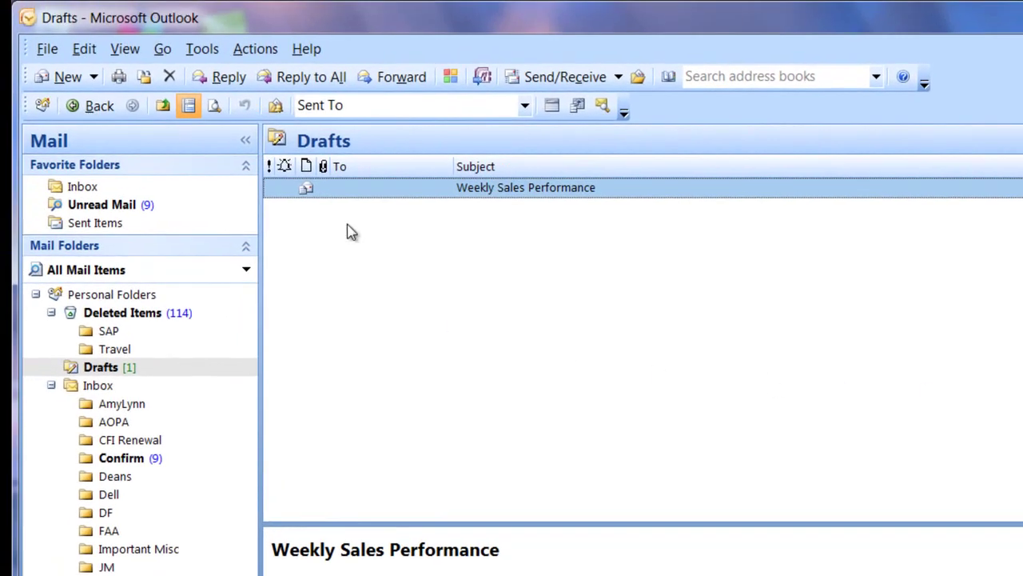
Create a new message from the Weekly Sales Performance form in User Templates in File System.
left_click(202, 50)
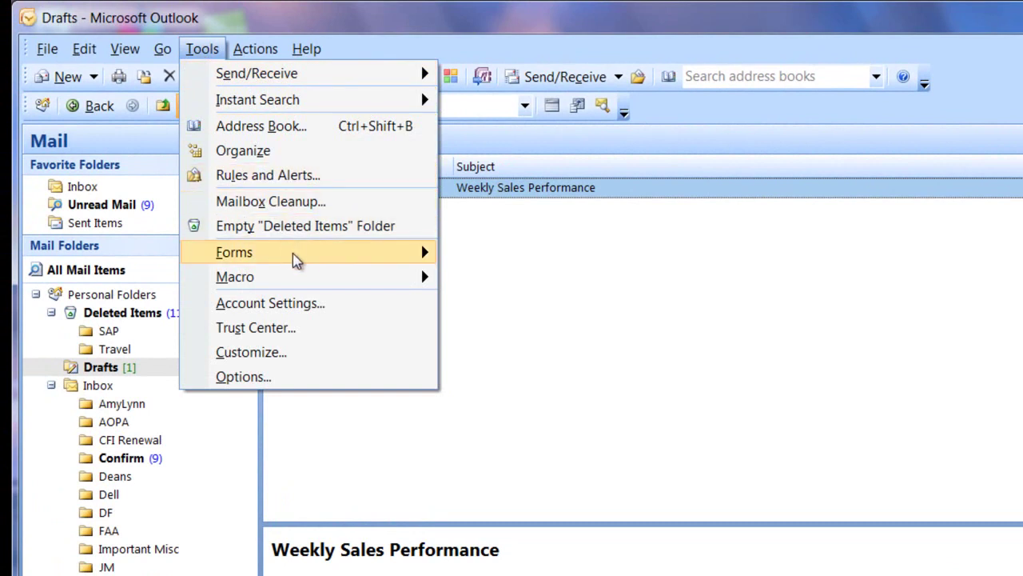
mouse_move(299, 260)
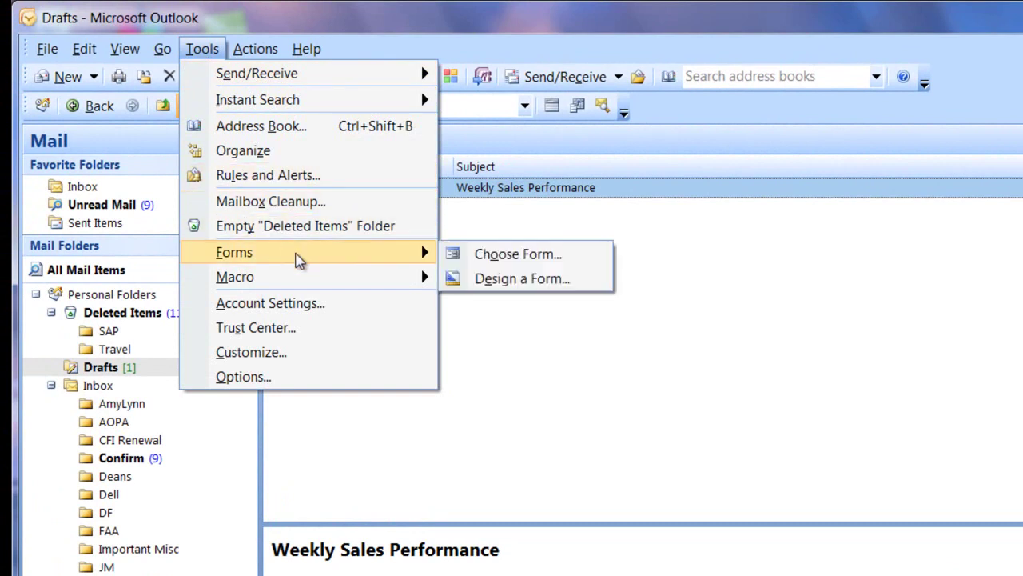
left_click(528, 261)
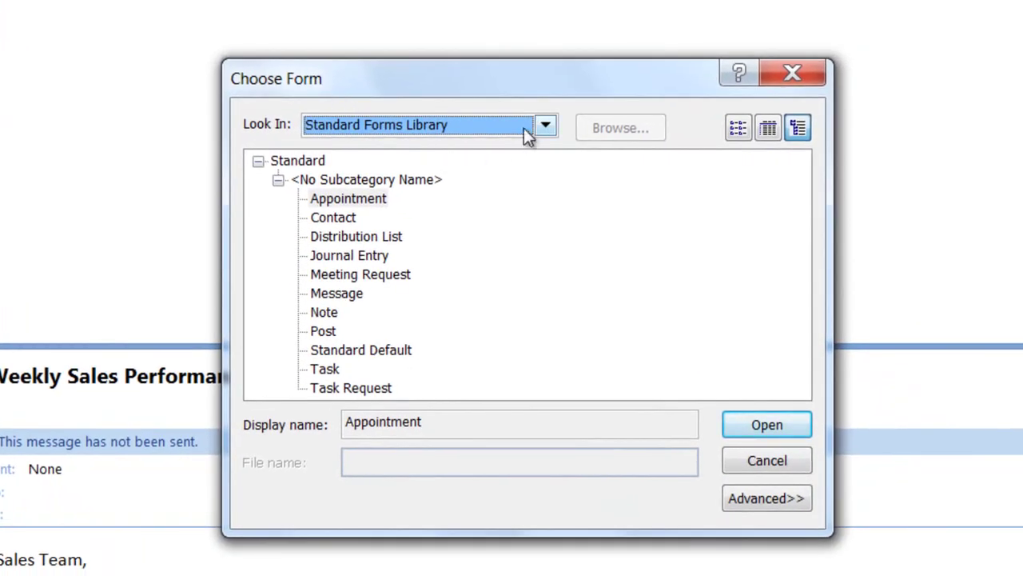
left_click(547, 128)
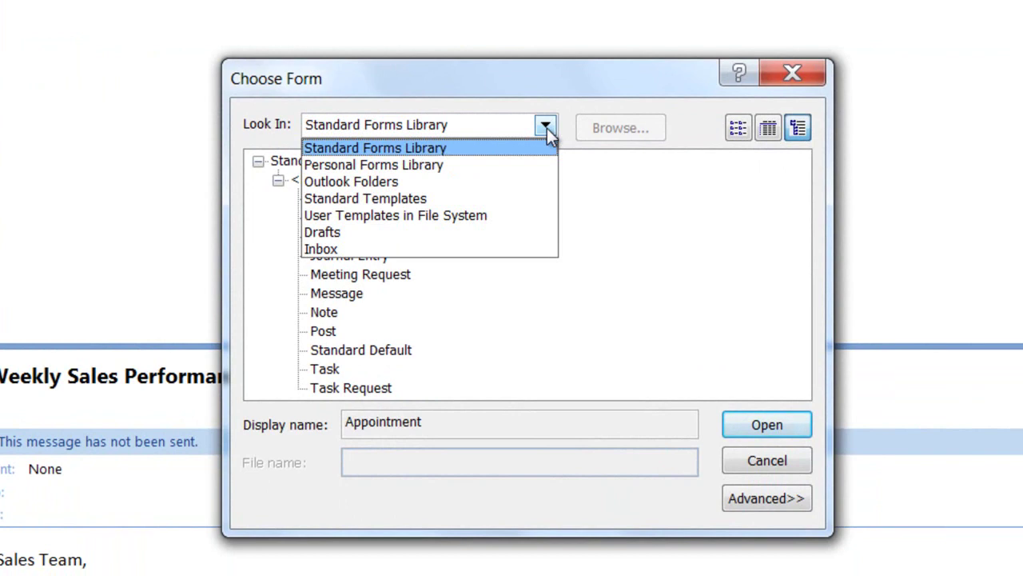
left_click(432, 218)
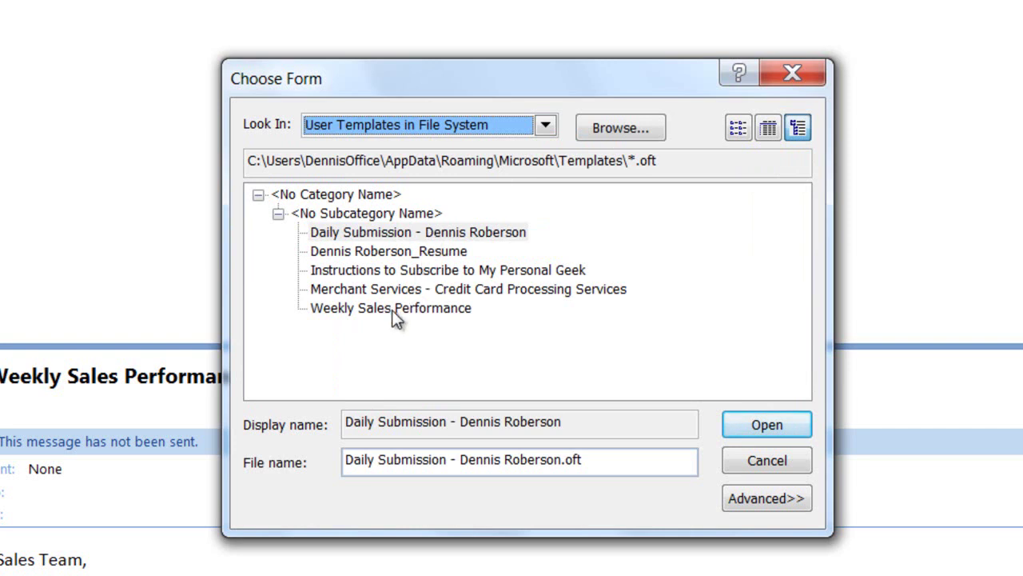
left_click(392, 310)
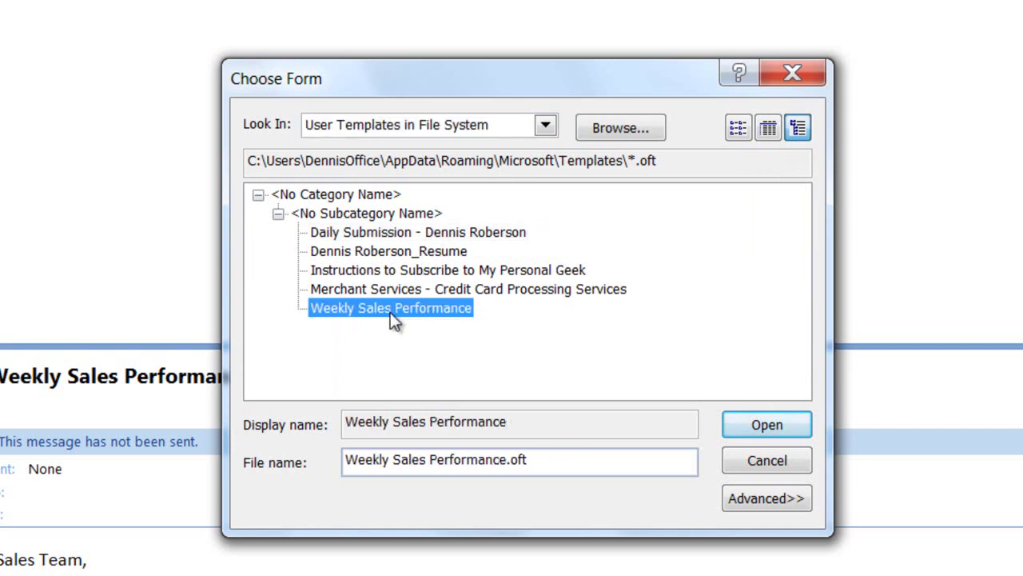
left_click(764, 426)
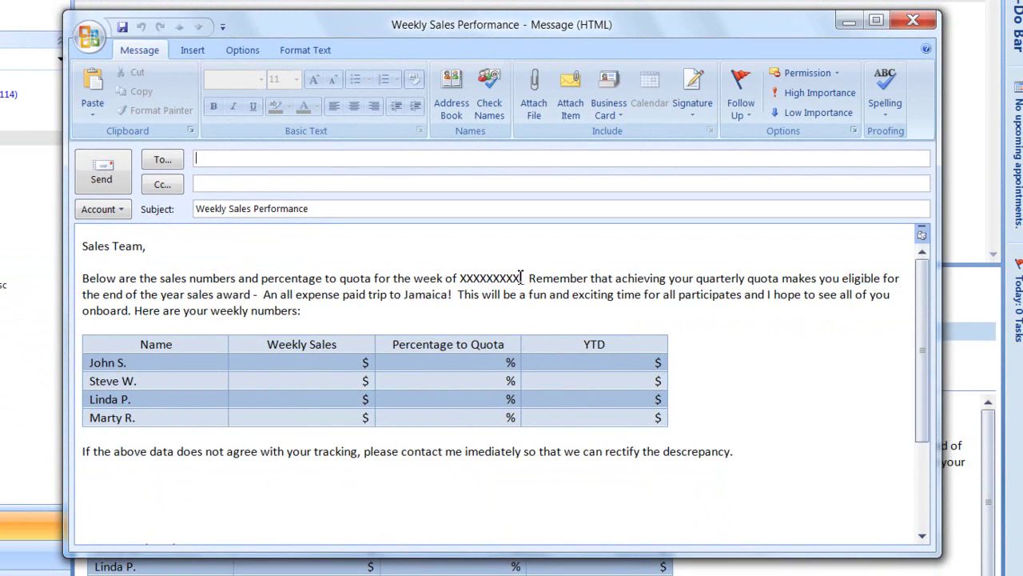
Replace the XXXXXXXXX week placeholder in the message's opening paragraph with "April 6th".
left_click_drag(514, 277, 461, 277)
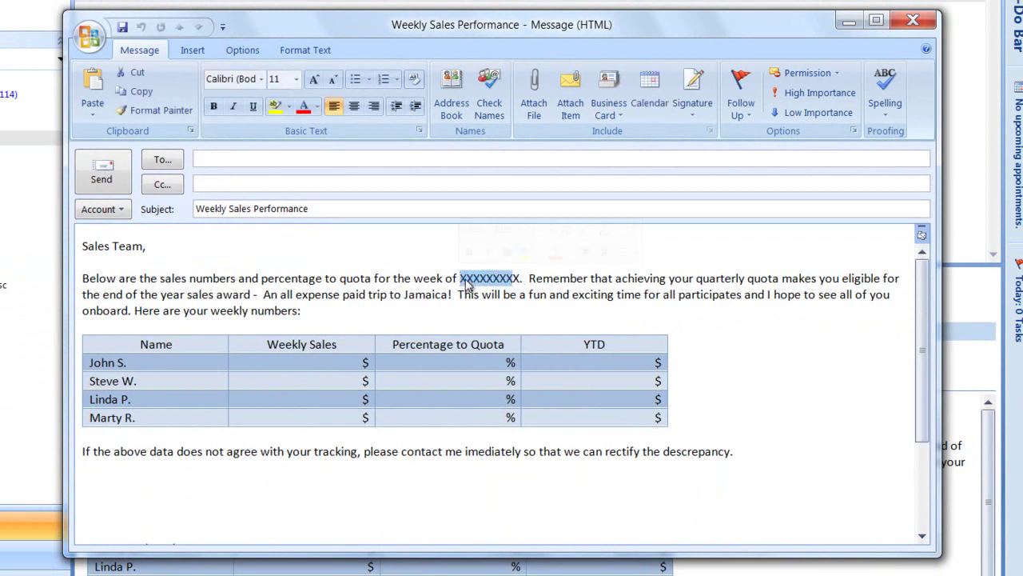
key("Delete")
key("Delete")
key("Delete")
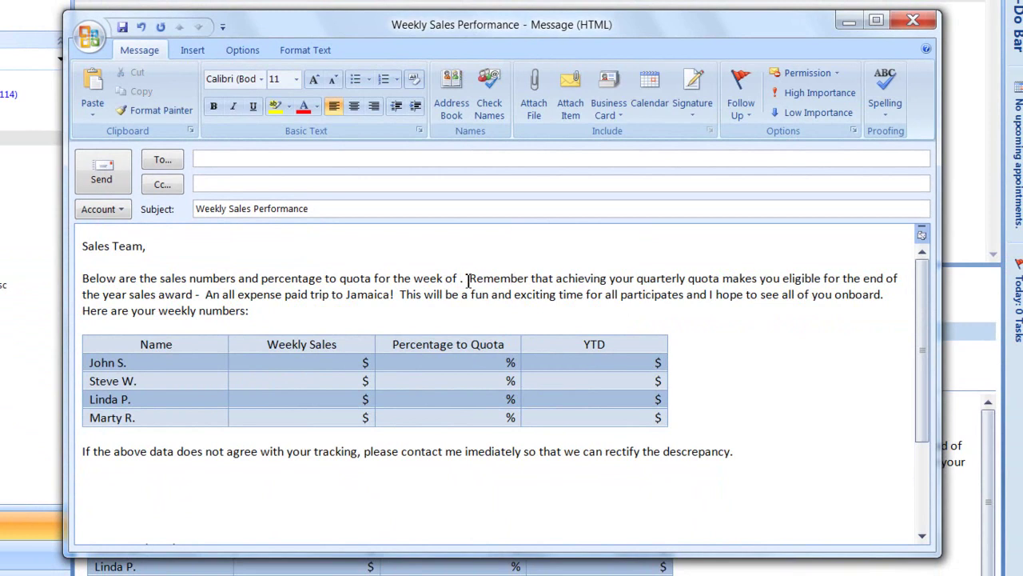
type("April")
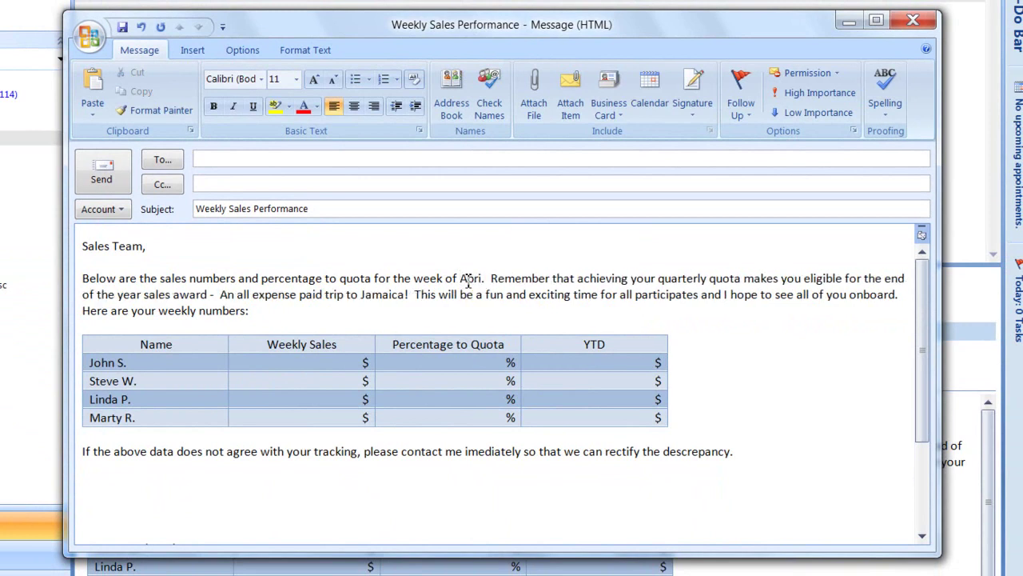
type(" 6th.")
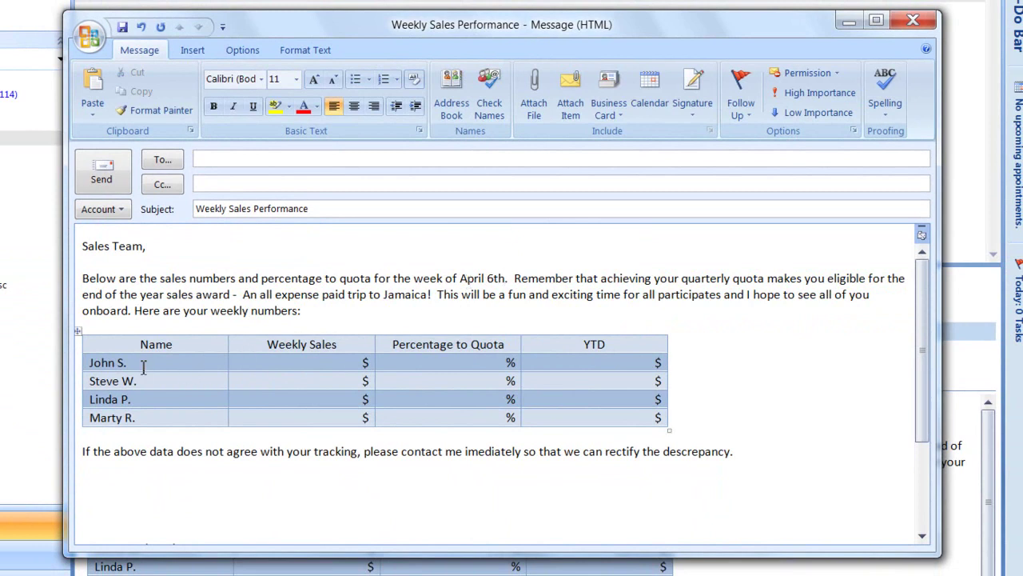
Enter Weekly Sales of $5000.00 and $2500.00 for the first two salespeople in the table.
left_click(368, 362)
type("500")
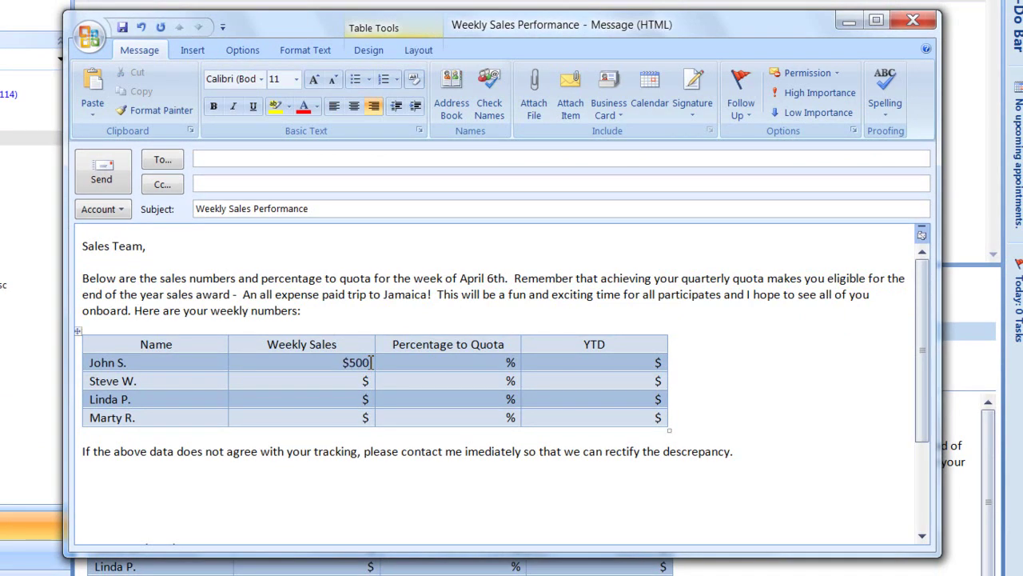
type("0.00")
left_click(373, 382)
type("25000.0")
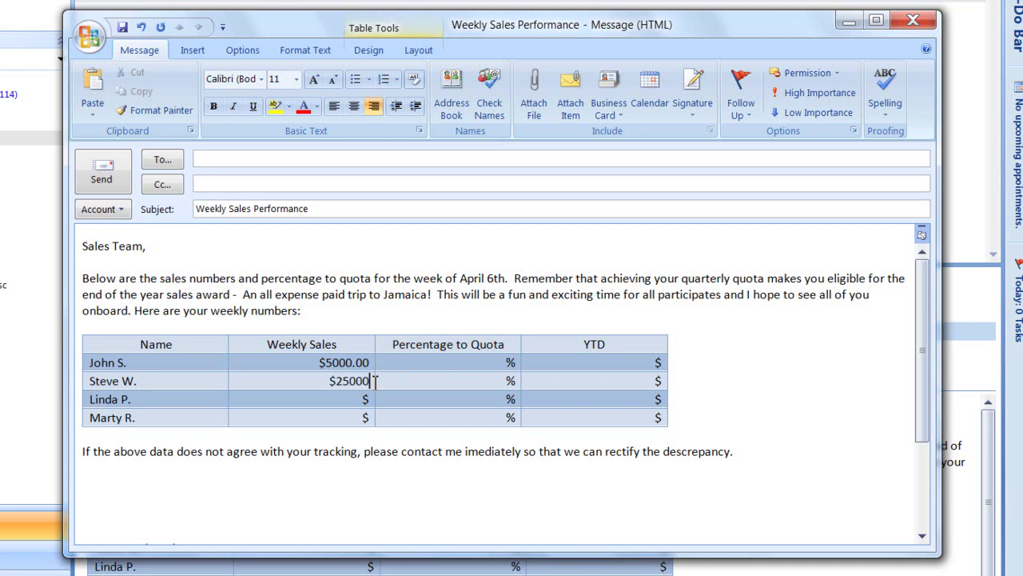
type("0")
key("Left")
key("Left")
key("Left")
key("Left")
key("BackSpace")
Enter Weekly Sales of $4500.00 and $6000.00 for the last two salespeople in the table.
left_click(372, 399)
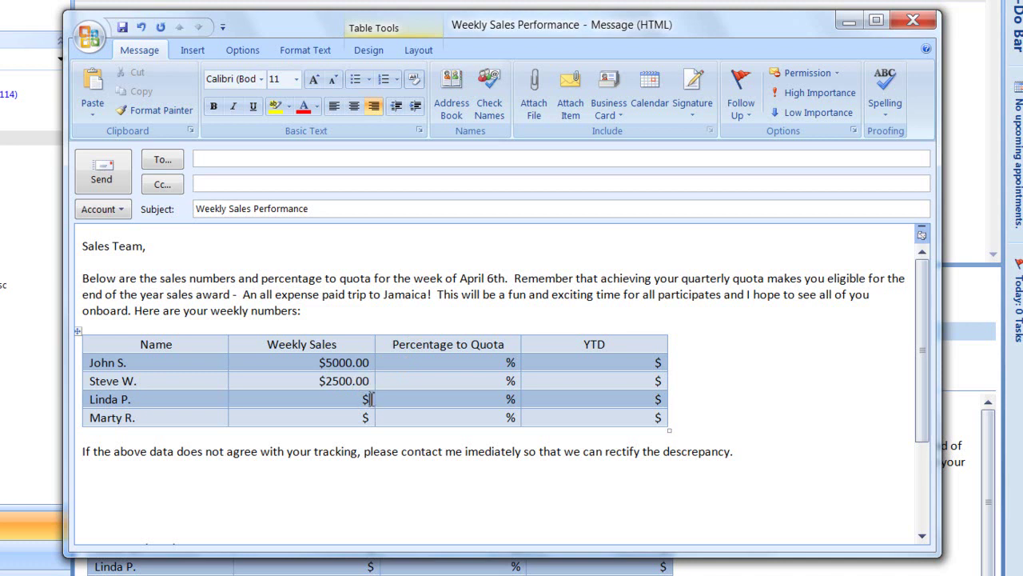
type("4500.00")
left_click(371, 417)
type("6000")
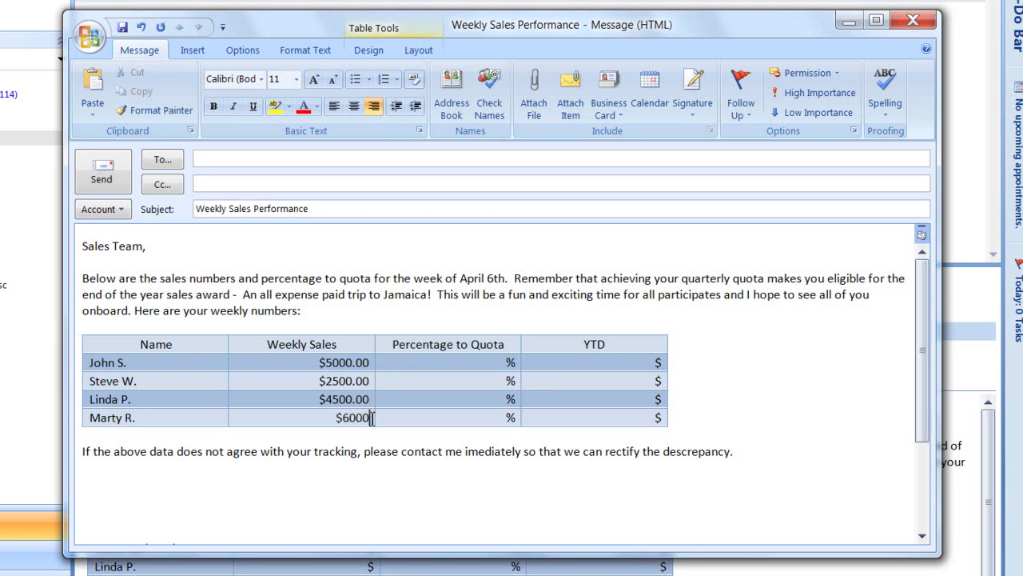
type(".00")
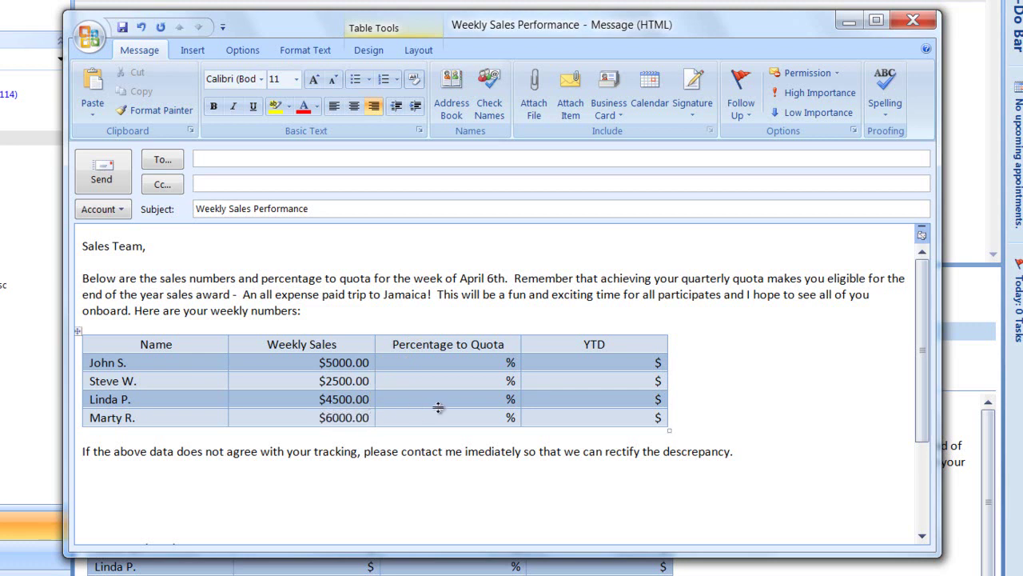
Enter a Percentage to Quota of 89% and 92% for the first two salespeople.
left_click(500, 364)
type("89")
left_click(501, 382)
type("92")
Close the filled-in weekly sales message without saving its changes.
left_click(640, 363)
left_click(213, 161)
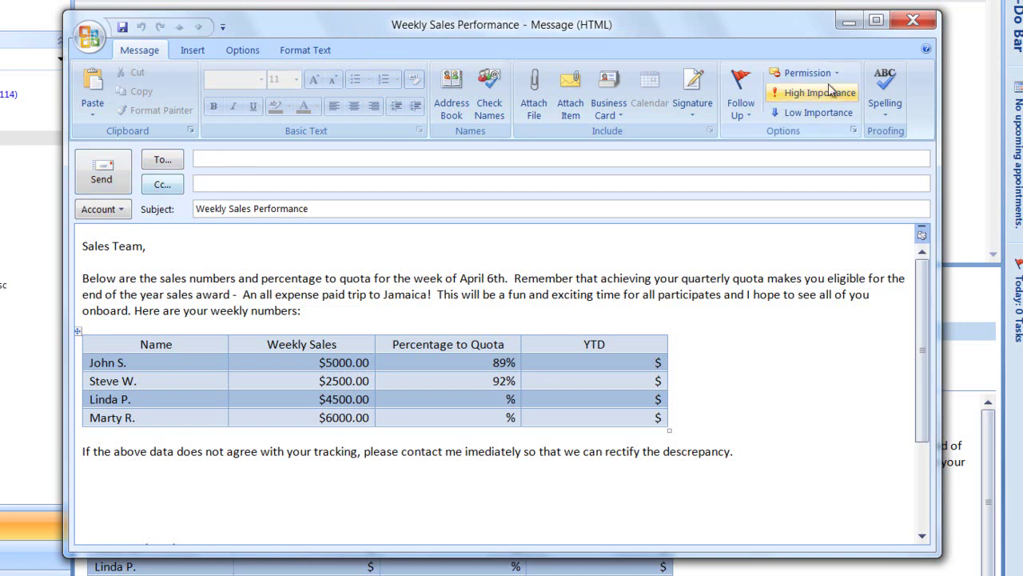
left_click(912, 26)
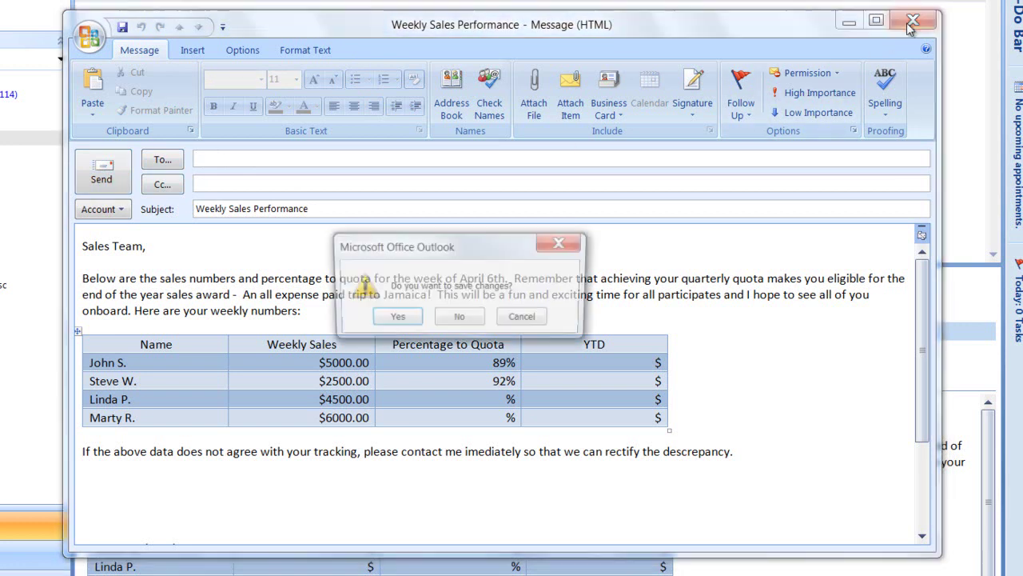
left_click(476, 319)
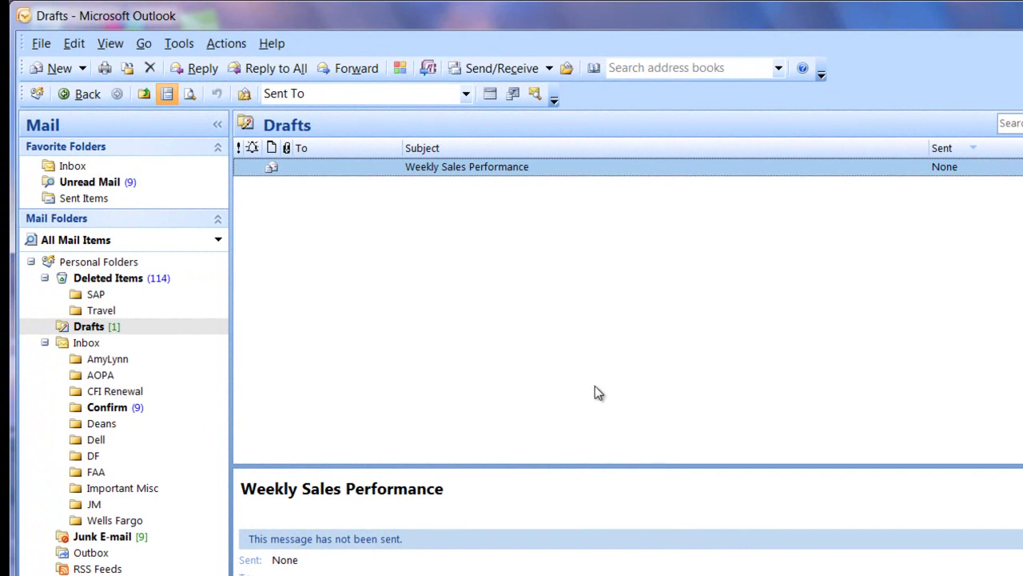
Open a new message from the Weekly Sales Performance form stored under User Templates in File System.
left_click(180, 45)
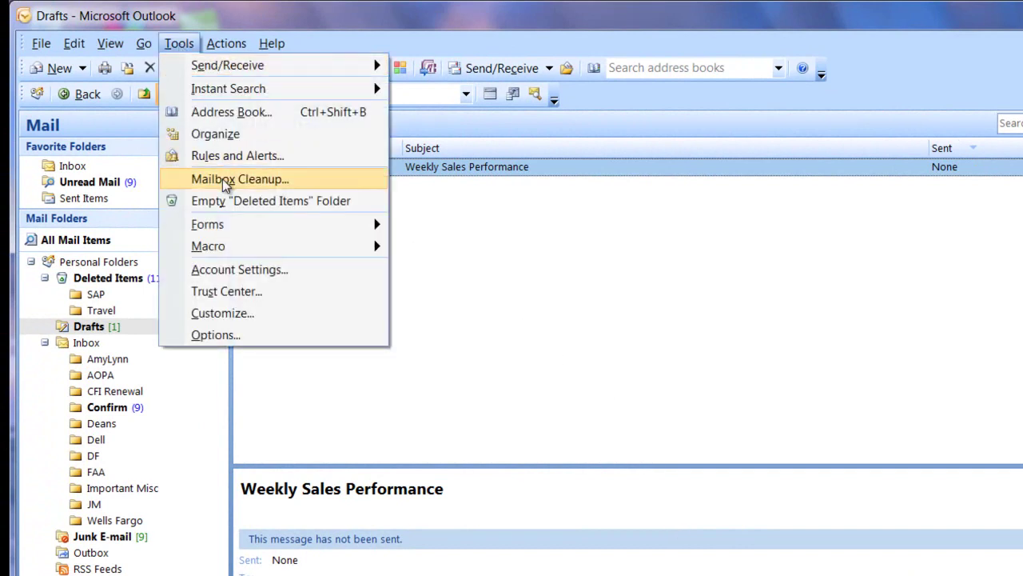
mouse_move(225, 222)
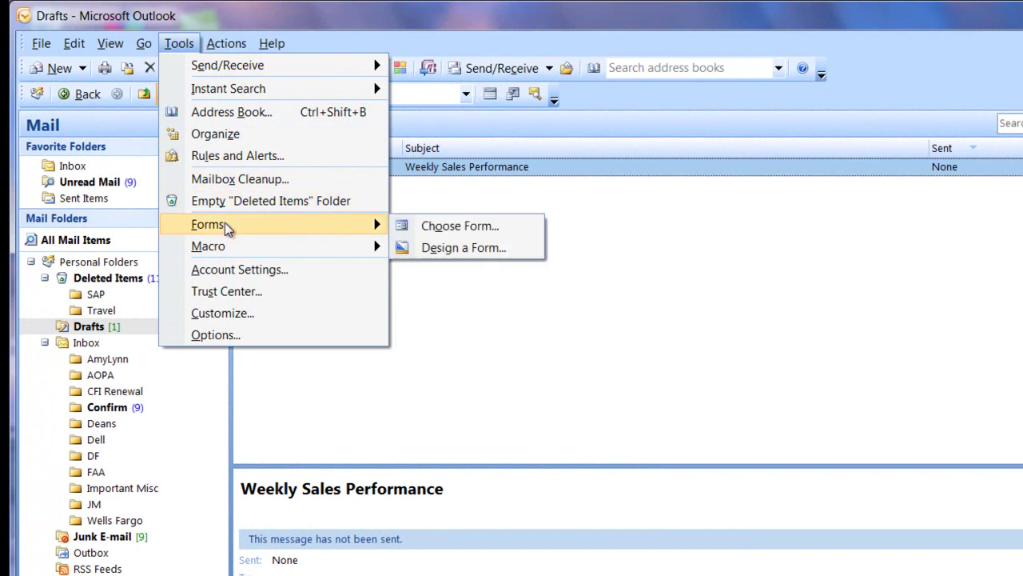
left_click(448, 226)
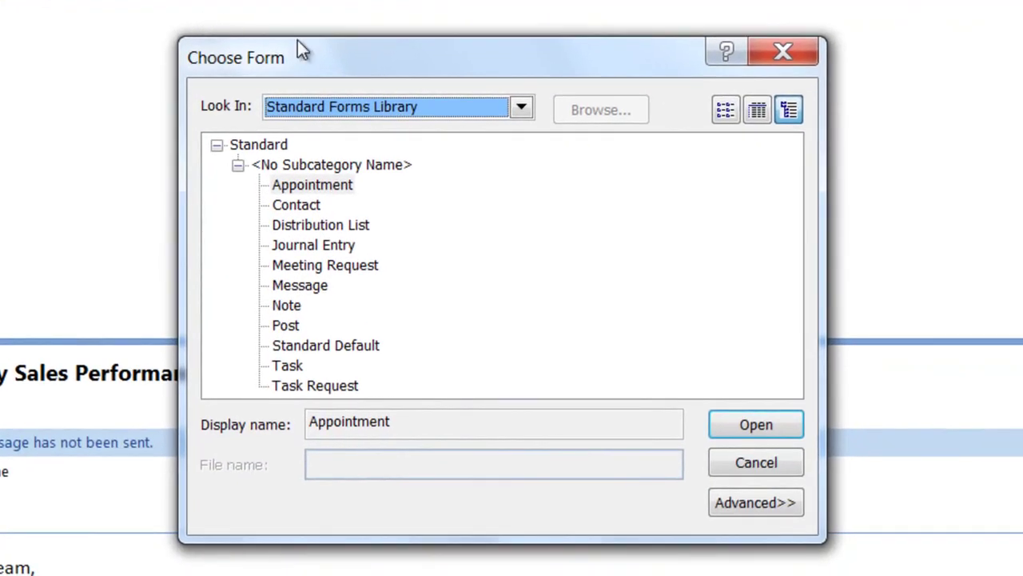
left_click(521, 113)
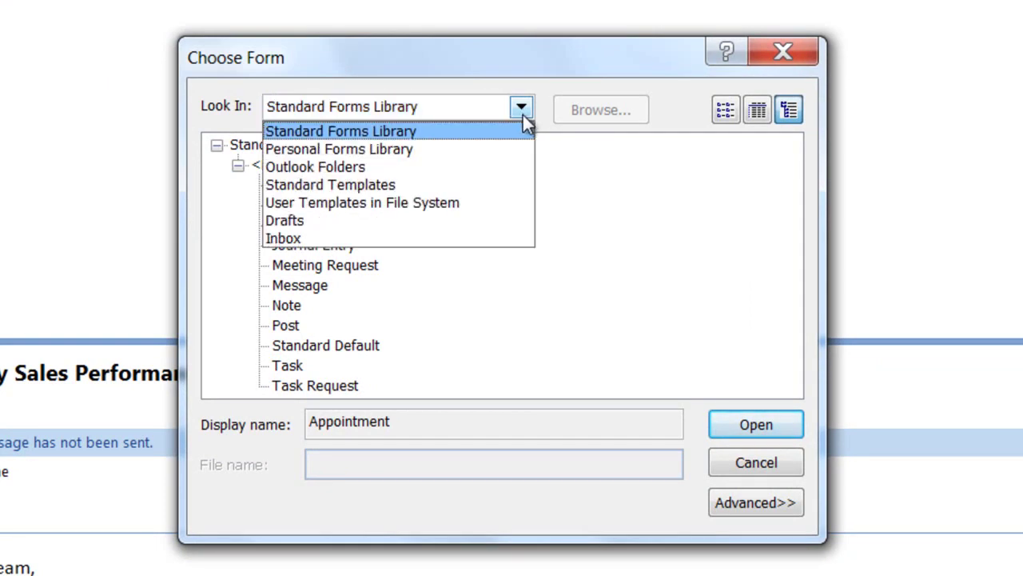
left_click(396, 201)
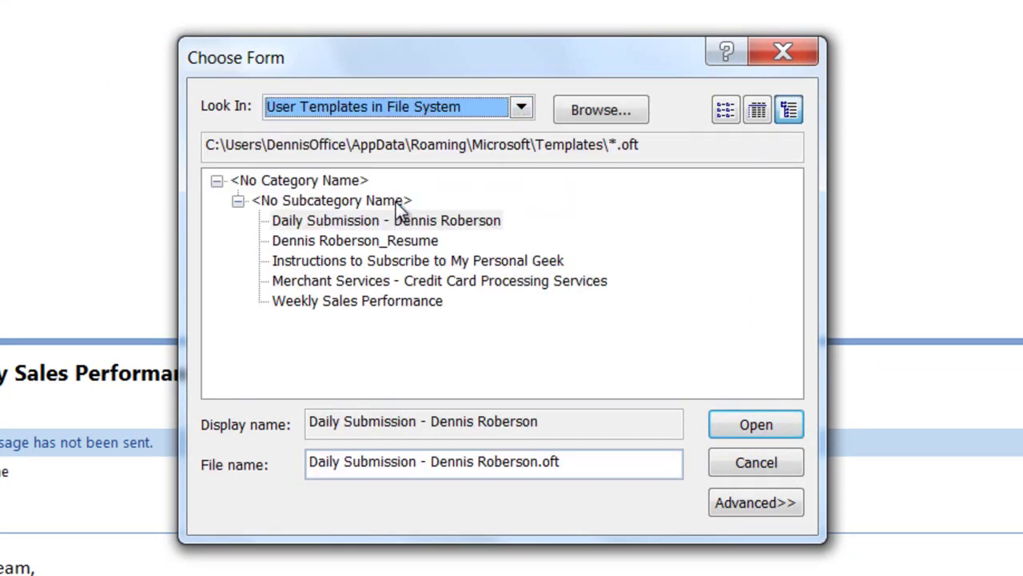
left_click(382, 303)
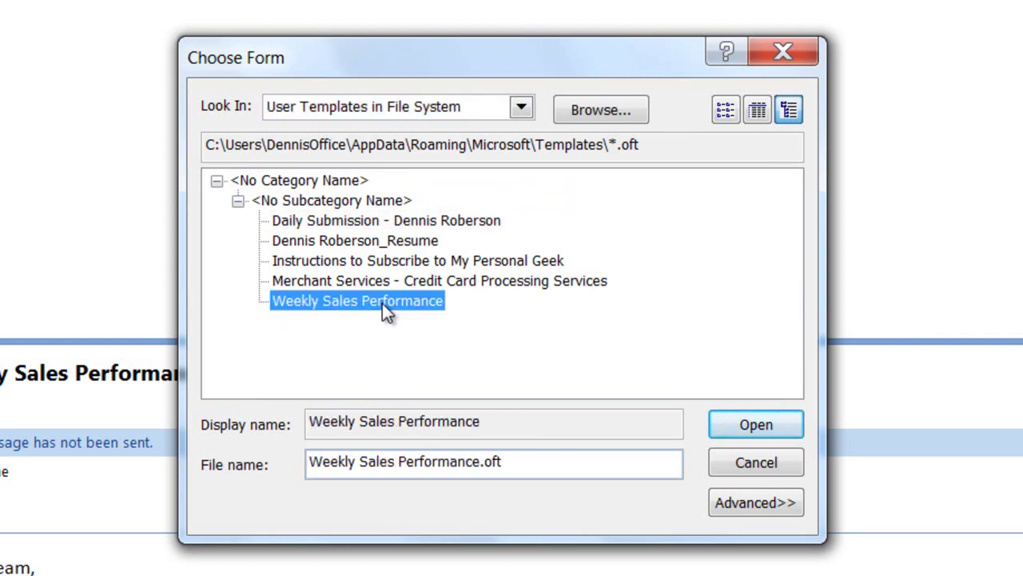
left_click(757, 428)
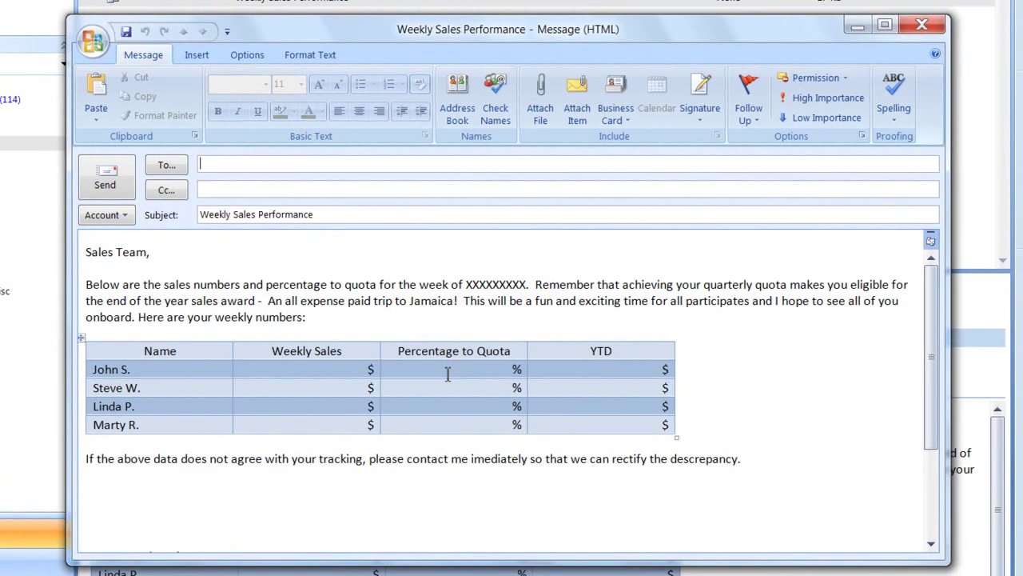
Insert a new row below the last salesperson in the sales table.
left_click(151, 424)
right_click(150, 428)
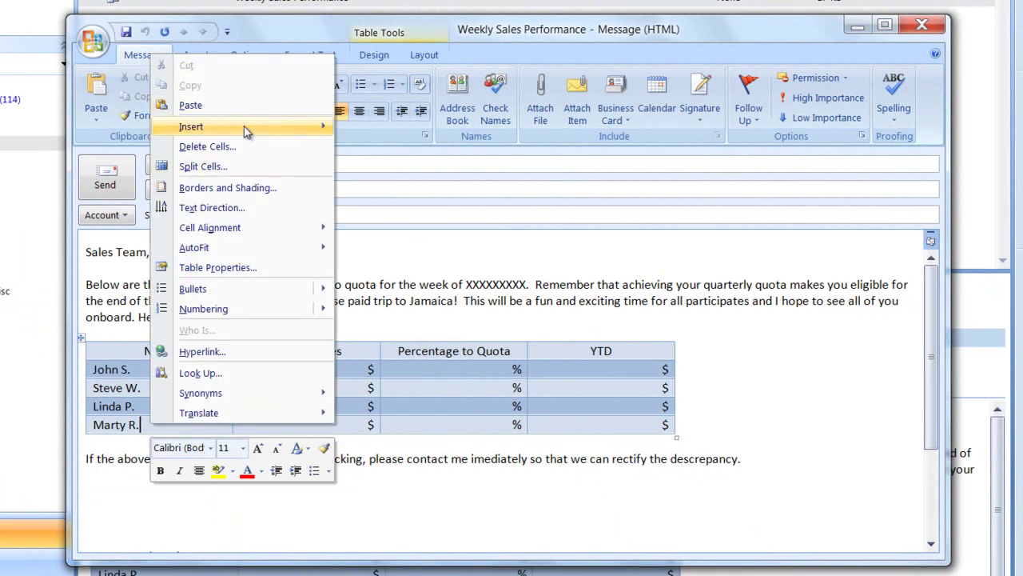
mouse_move(244, 126)
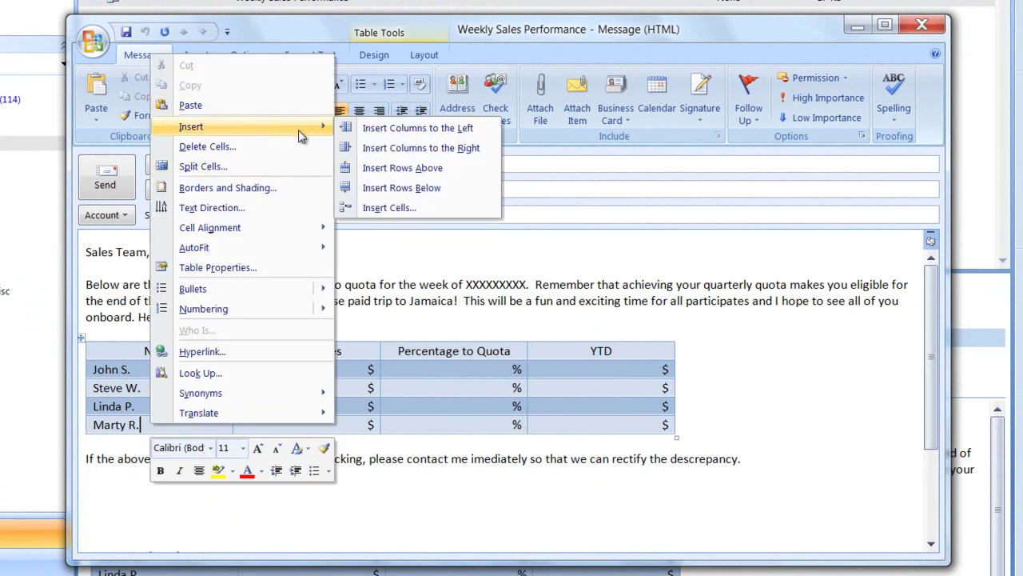
left_click(398, 189)
Fill the new row with the added salesperson's name and the placeholders $ for Weekly Sales, % for Percentage to Quota and $ for YTD.
left_click(128, 445)
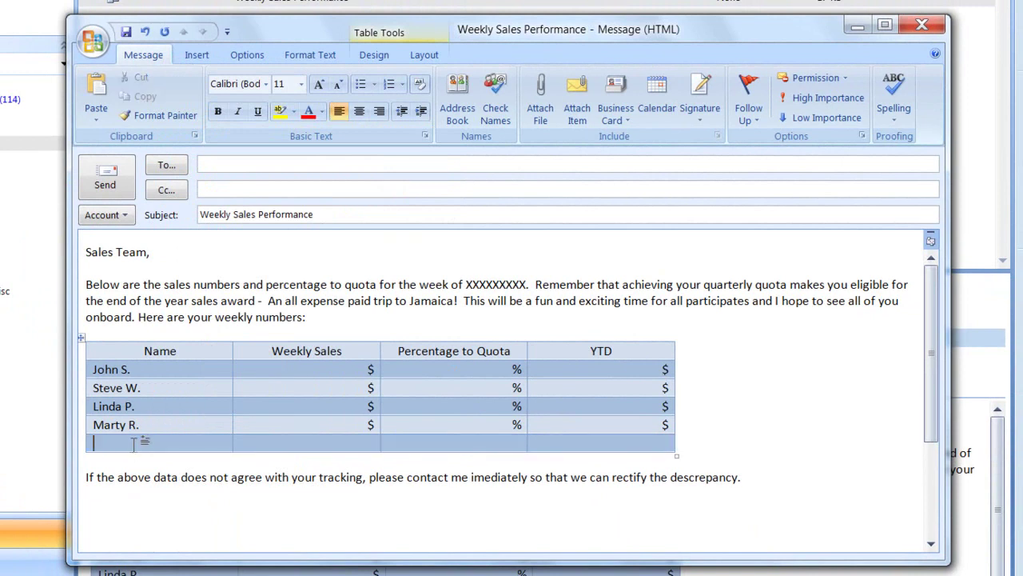
type("Susan M")
left_click(373, 444)
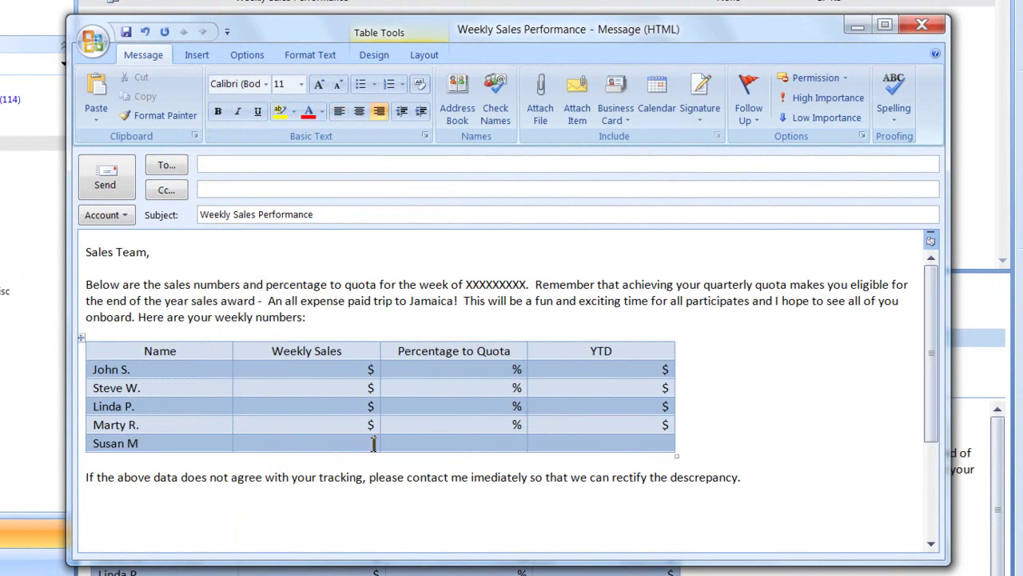
left_click(521, 442)
type("%")
left_click(666, 442)
Save the message as an Outlook Template over the existing Weekly Sales Performance.oft, and close the message without saving a draft.
left_click(93, 47)
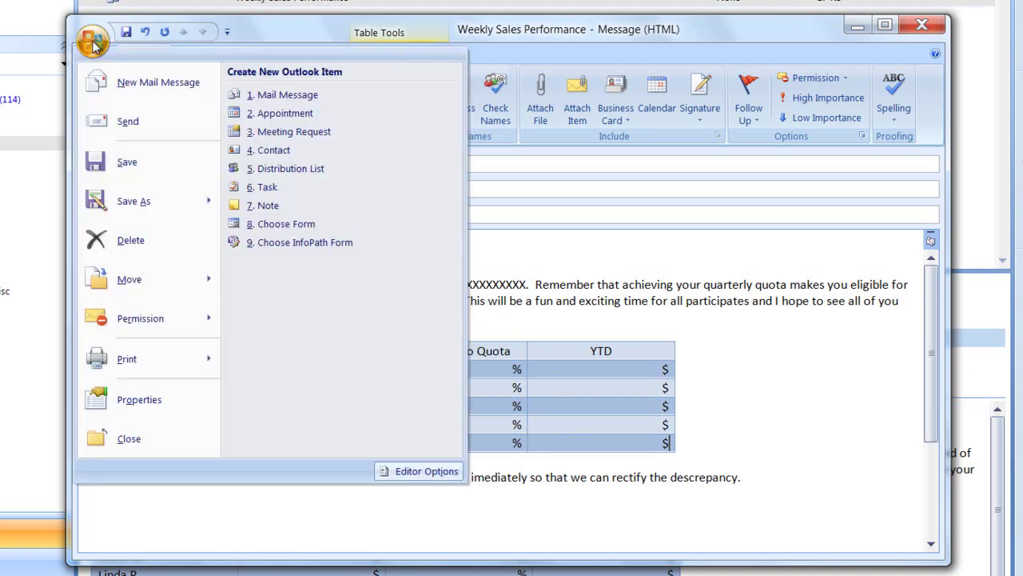
left_click(124, 202)
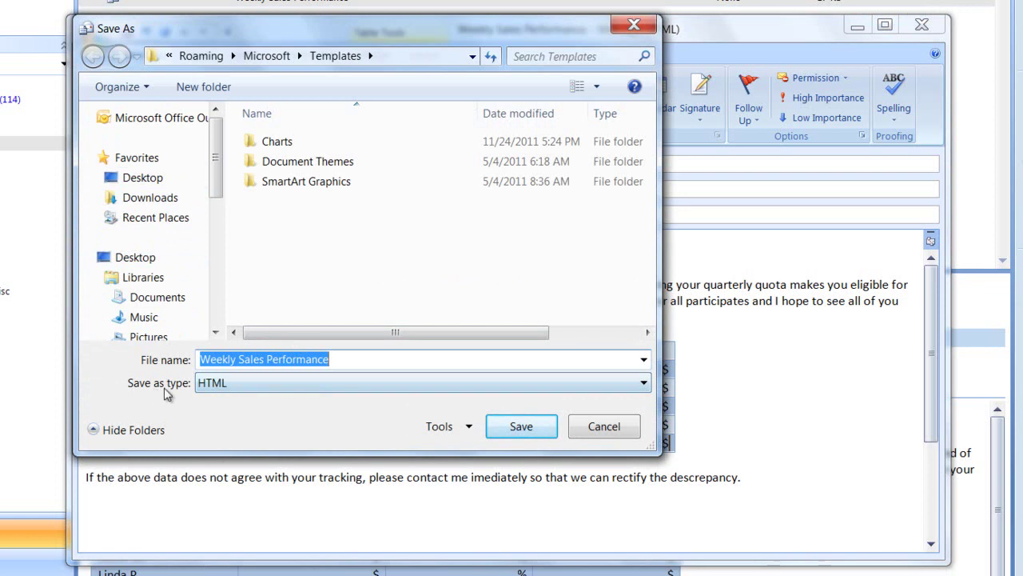
left_click(644, 385)
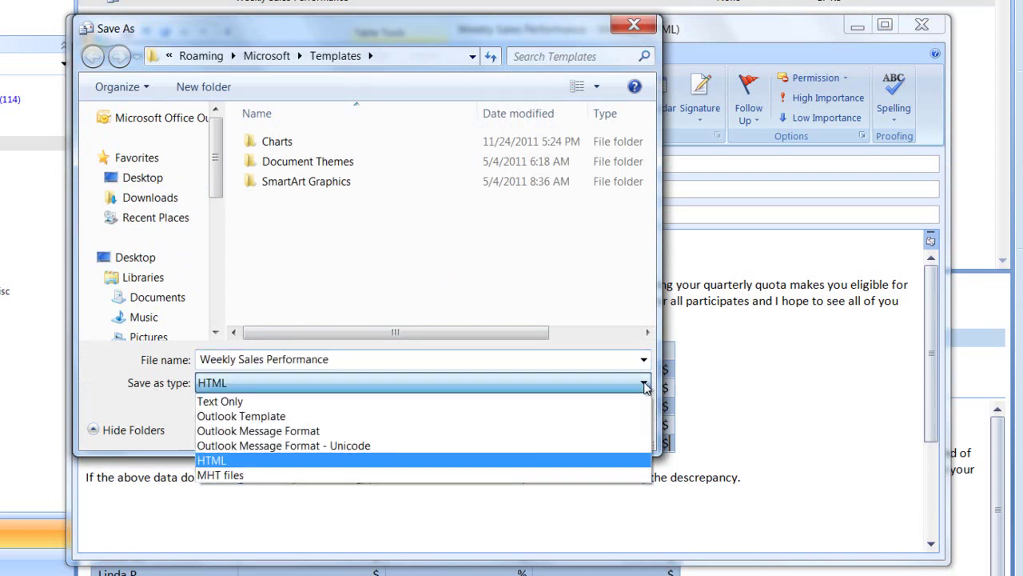
left_click(269, 416)
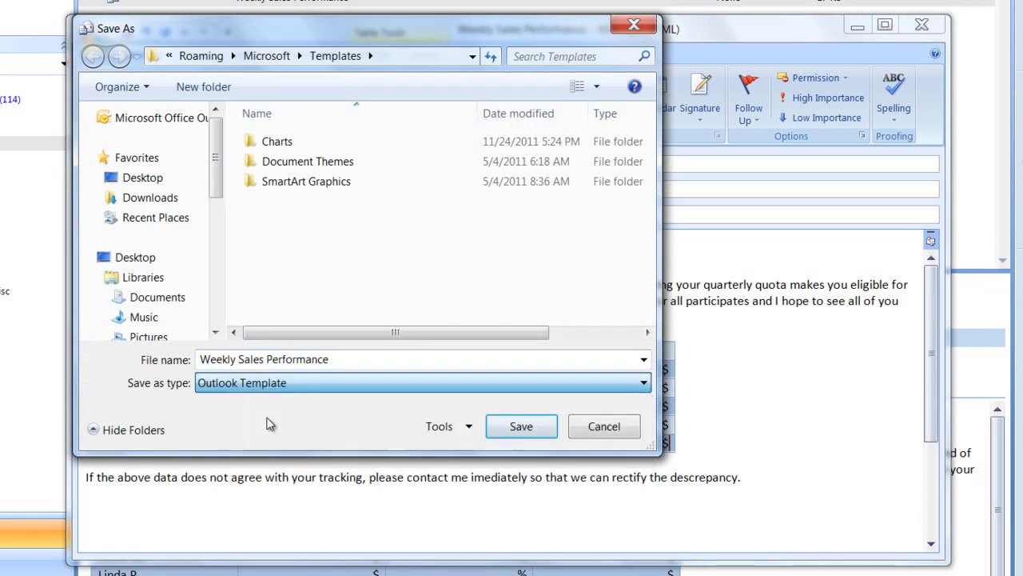
left_click(522, 427)
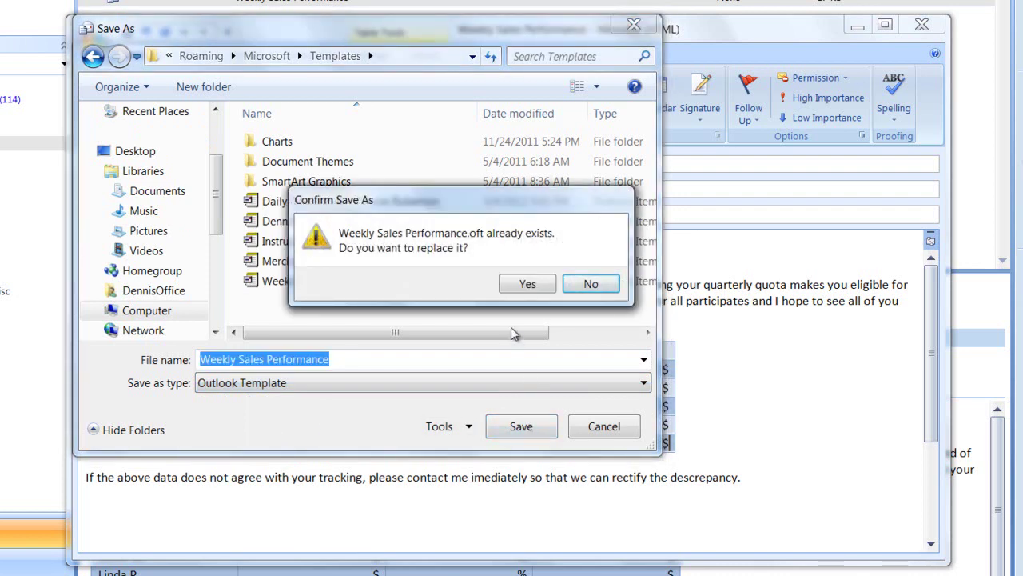
left_click(528, 284)
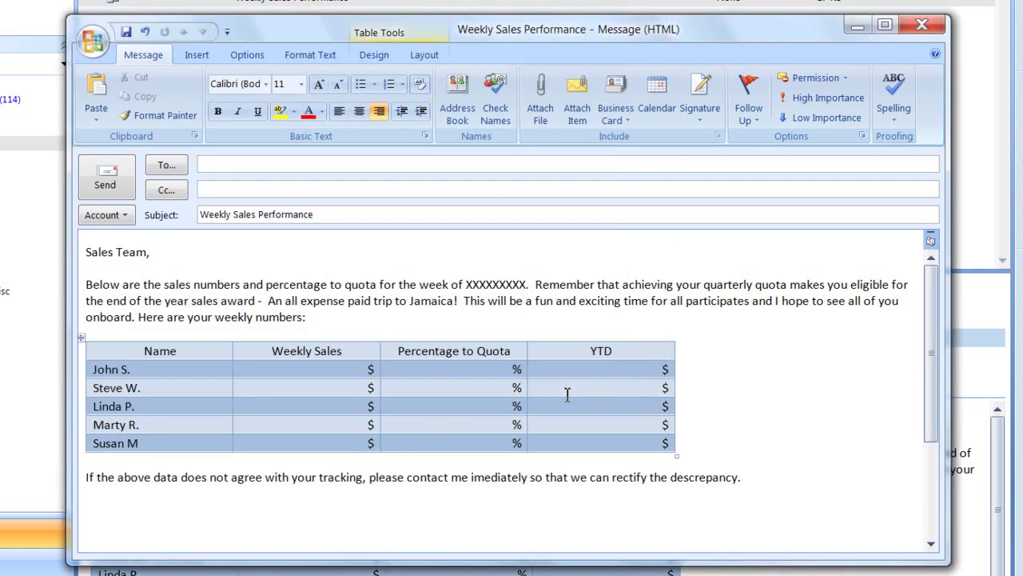
left_click(918, 29)
left_click(477, 325)
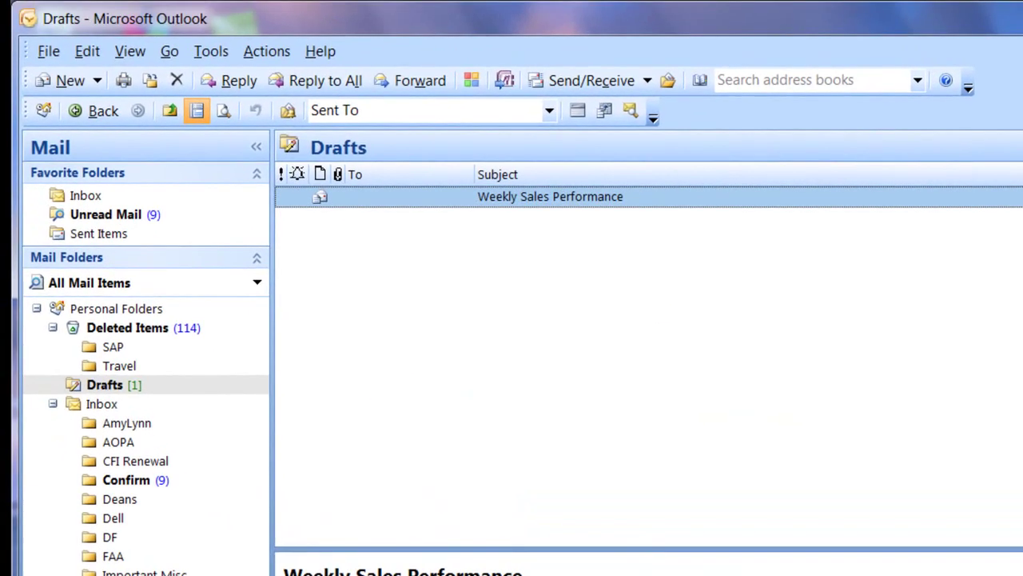
Reopen the updated Weekly Sales Performance user template to check its table for the added salesperson row, and close the message.
left_click(213, 56)
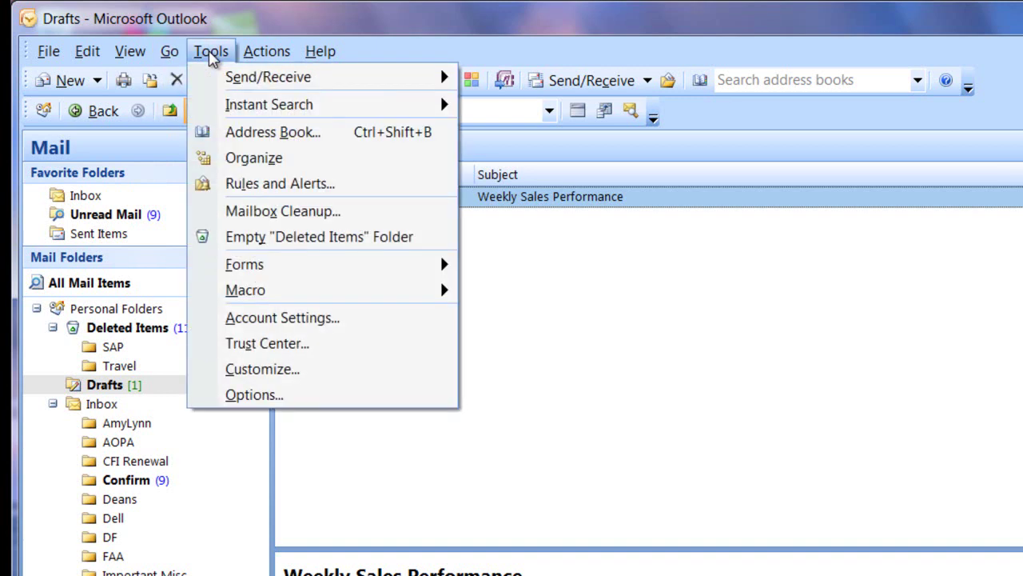
mouse_move(275, 267)
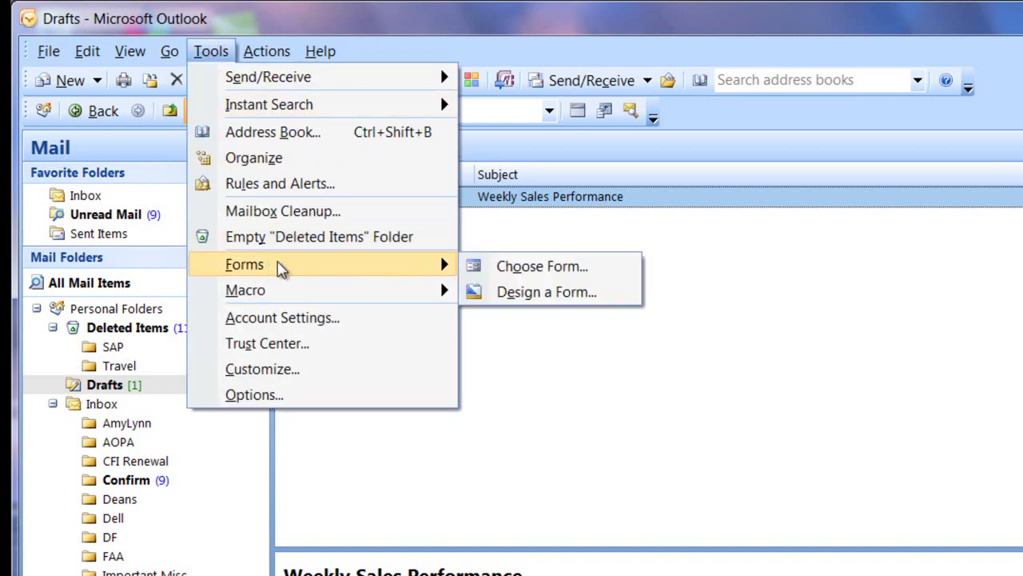
left_click(516, 267)
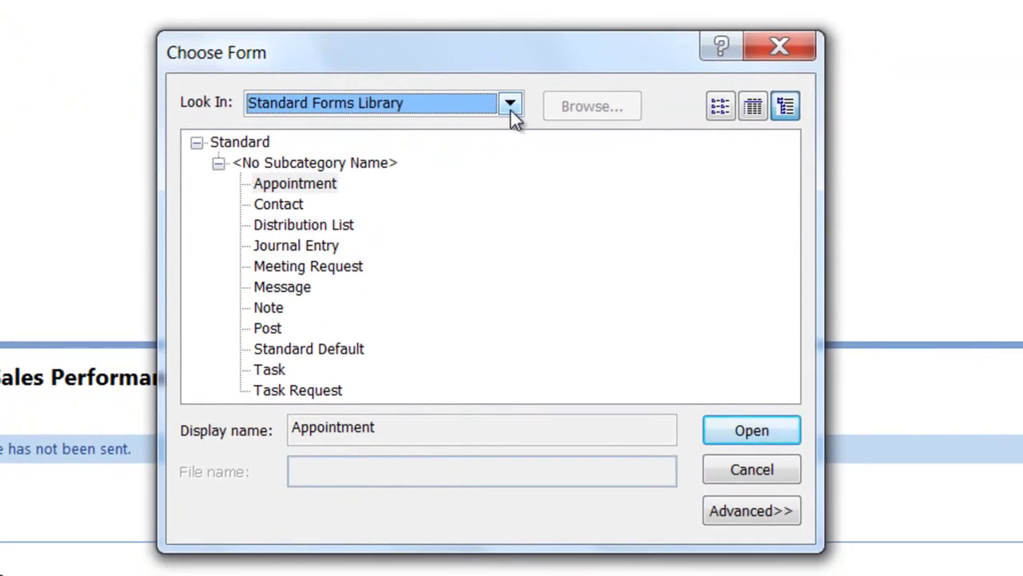
left_click(666, 243)
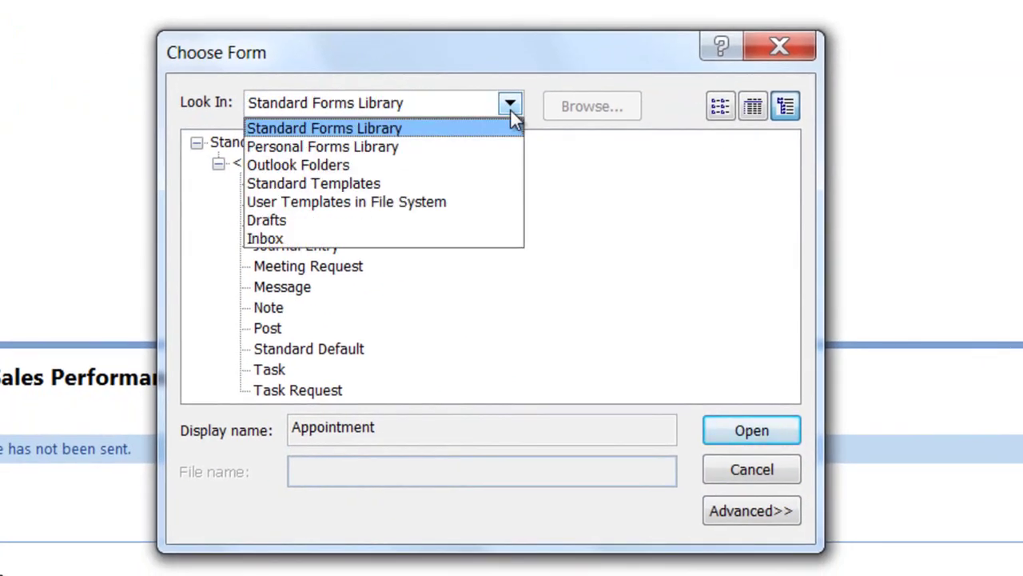
left_click(426, 210)
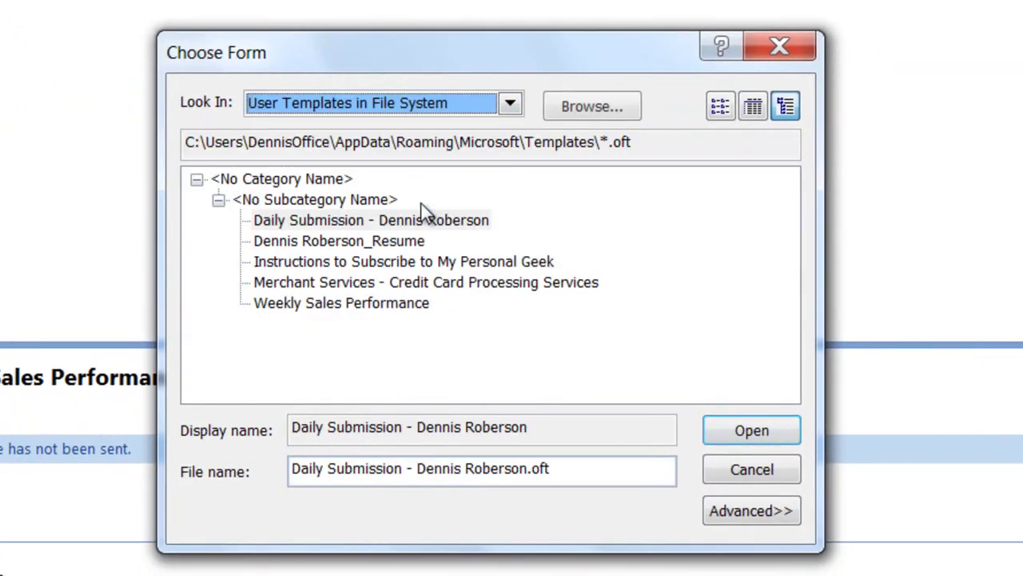
left_click(379, 305)
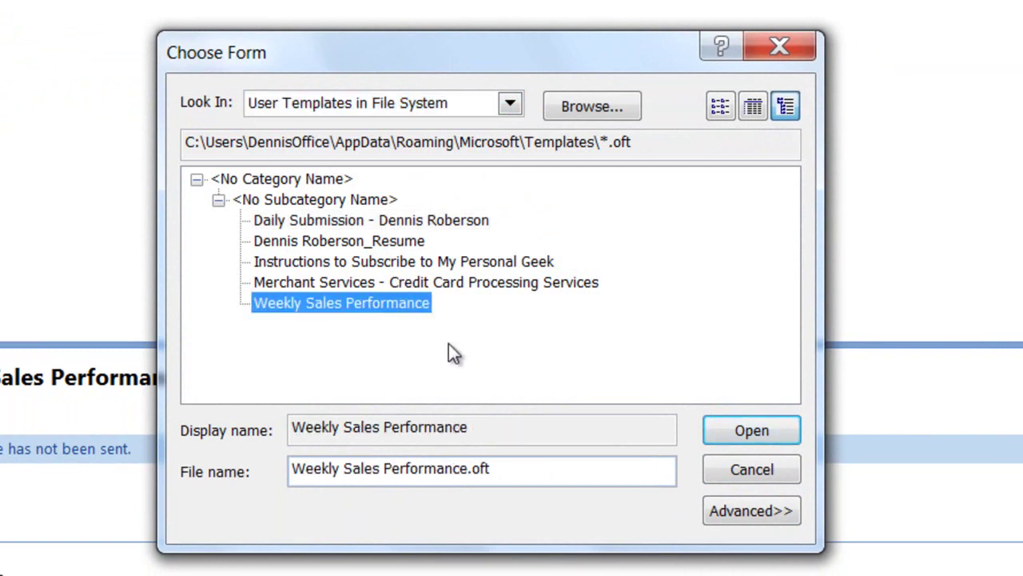
left_click(745, 430)
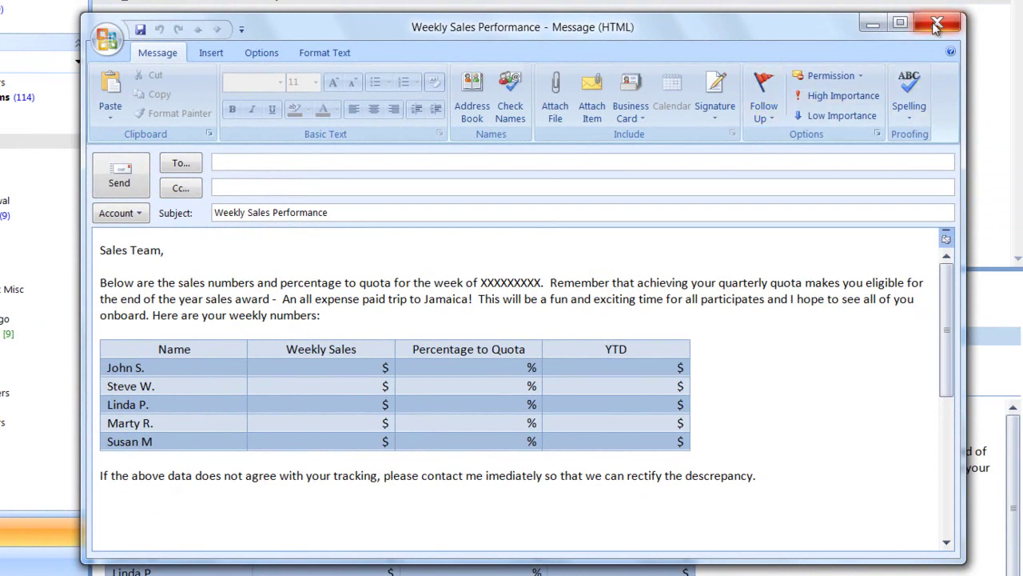
left_click(937, 26)
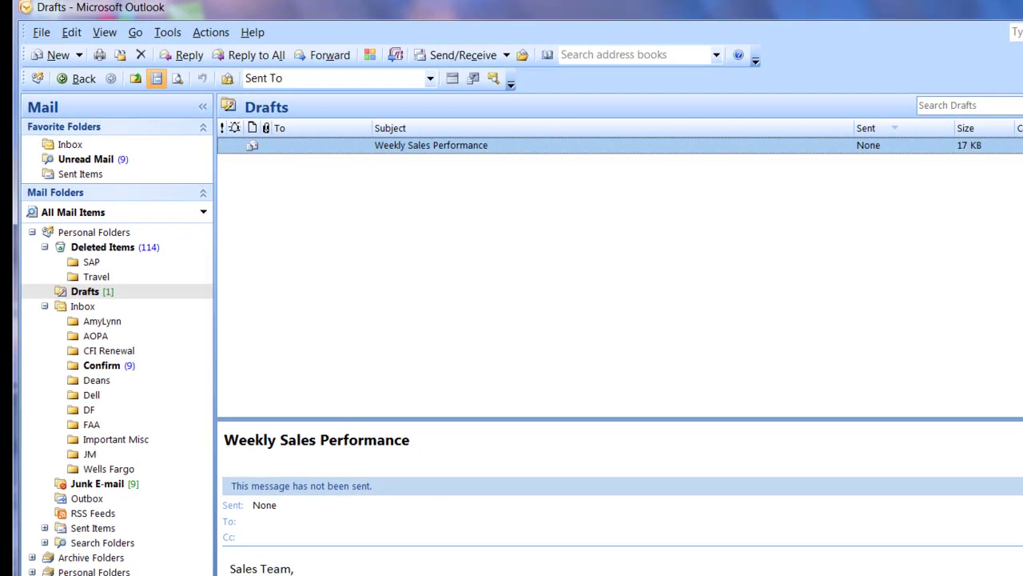